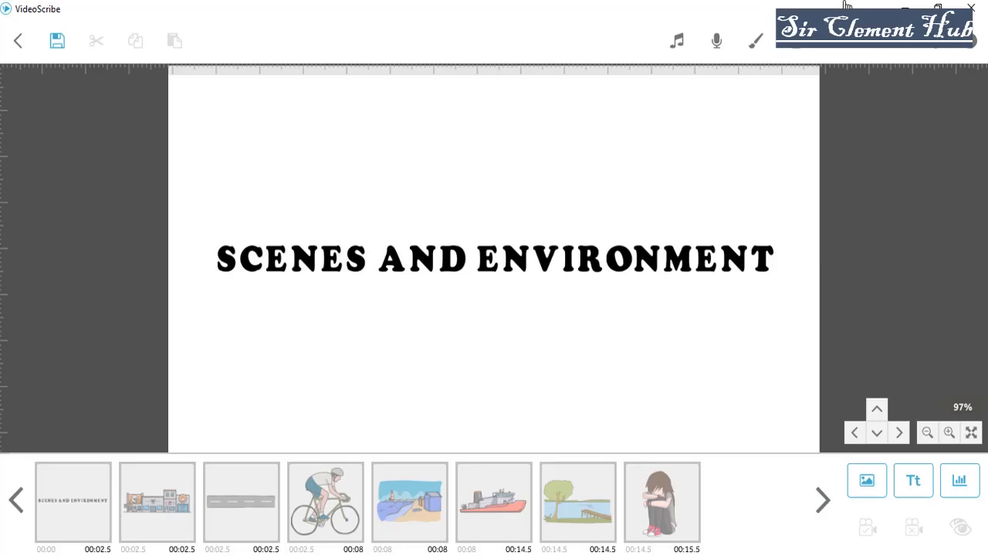
click(852, 40)
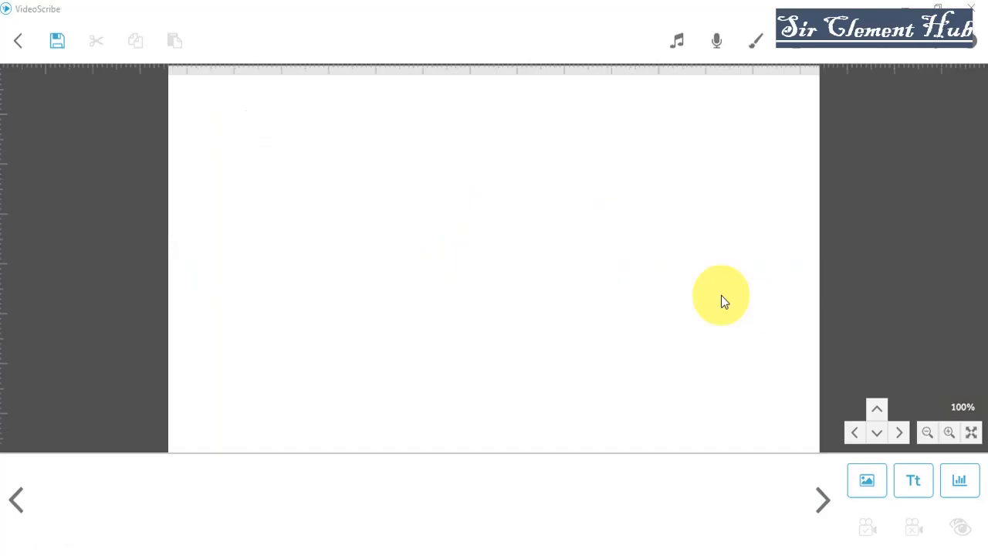
Step: Add the coloured row of shops from the Scenery images to the empty canvas
click(865, 481)
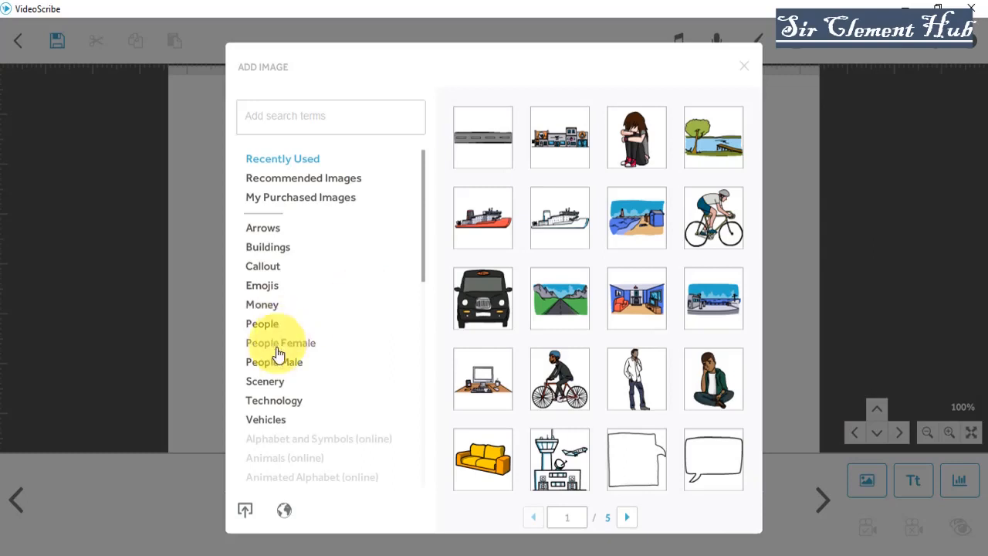
click(274, 382)
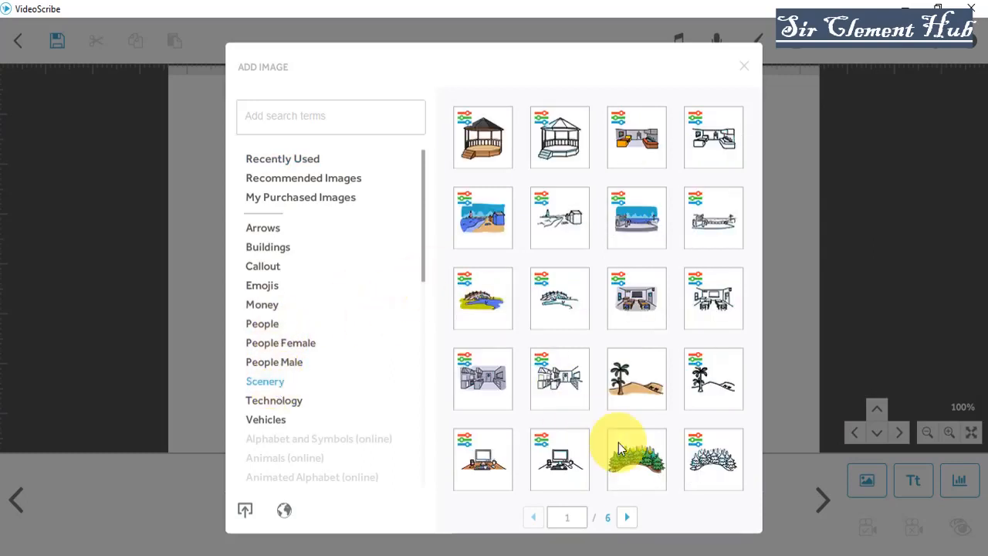
click(626, 517)
click(487, 165)
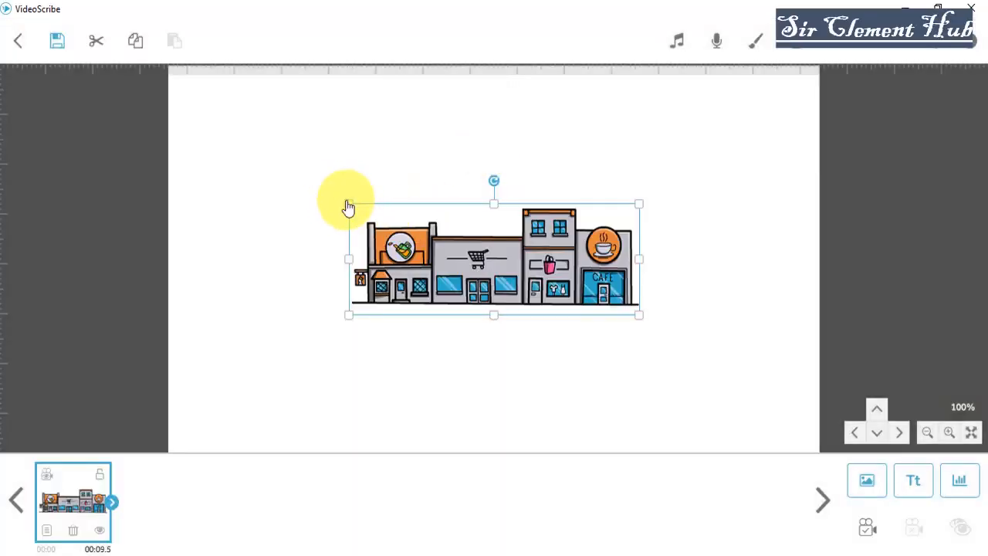
Step: Enlarge the row of shops to span the canvas width, position it, and set its camera to the current view
drag(347, 205, 282, 159)
drag(414, 321, 411, 288)
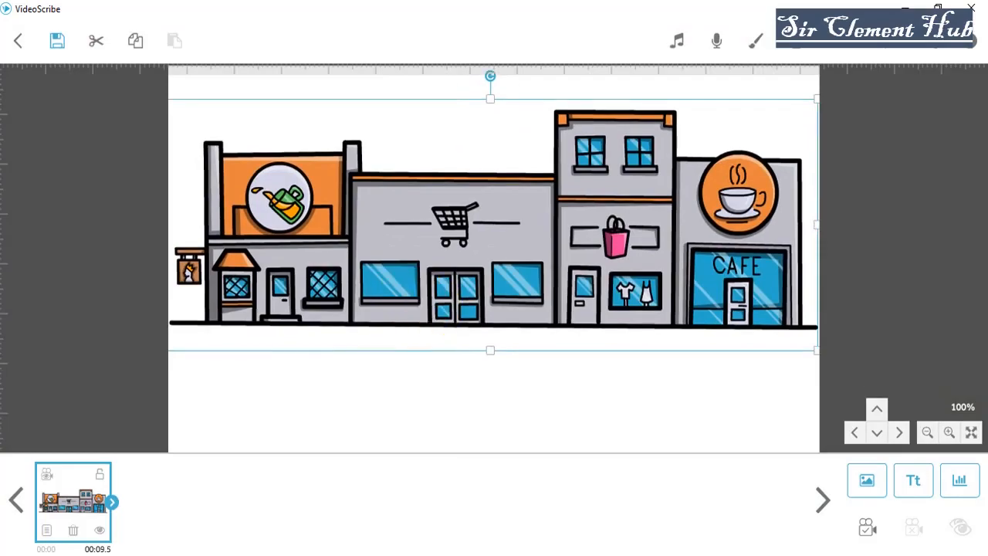
click(867, 527)
Step: Set the shops image's animate, pause and transition times to 0.0 s
click(51, 533)
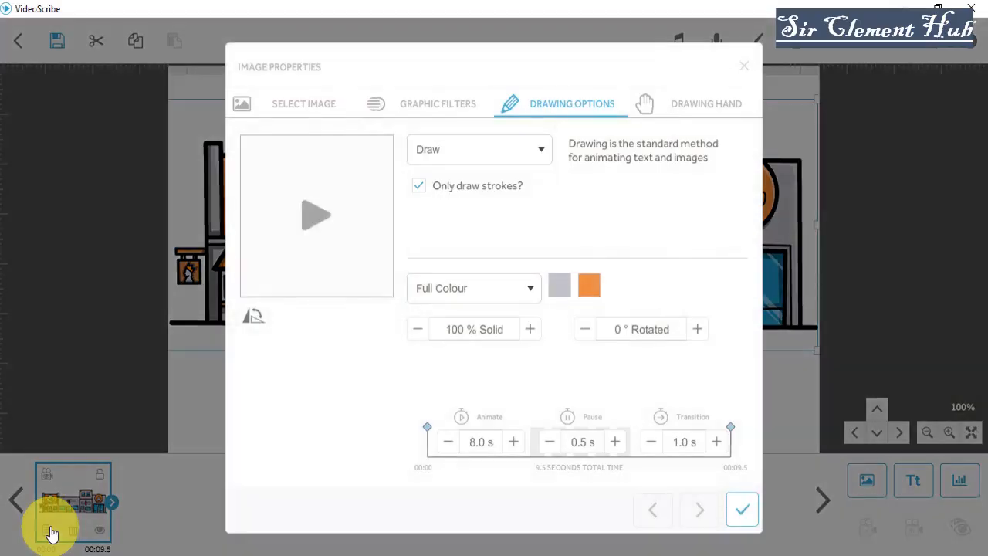
click(448, 445)
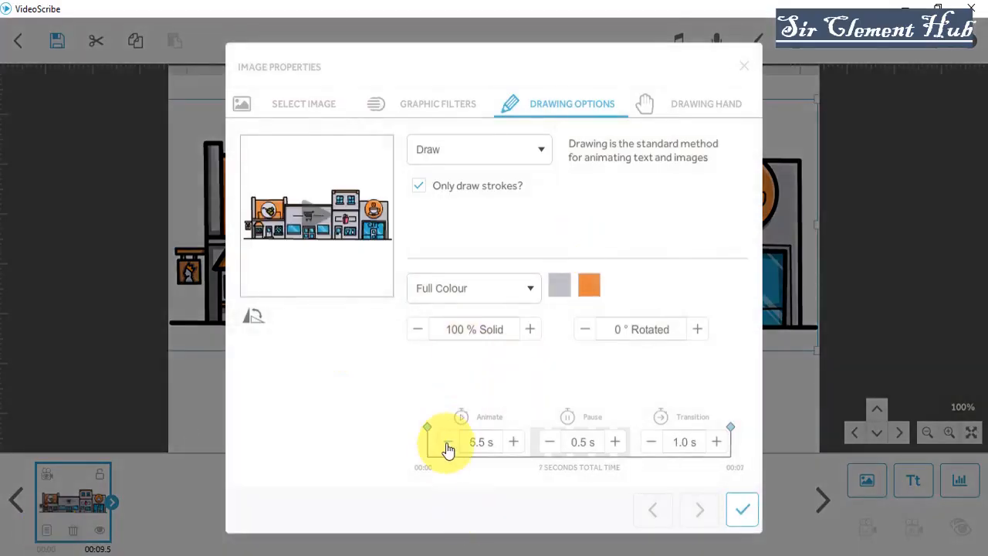
click(448, 446)
click(447, 446)
click(447, 447)
click(447, 446)
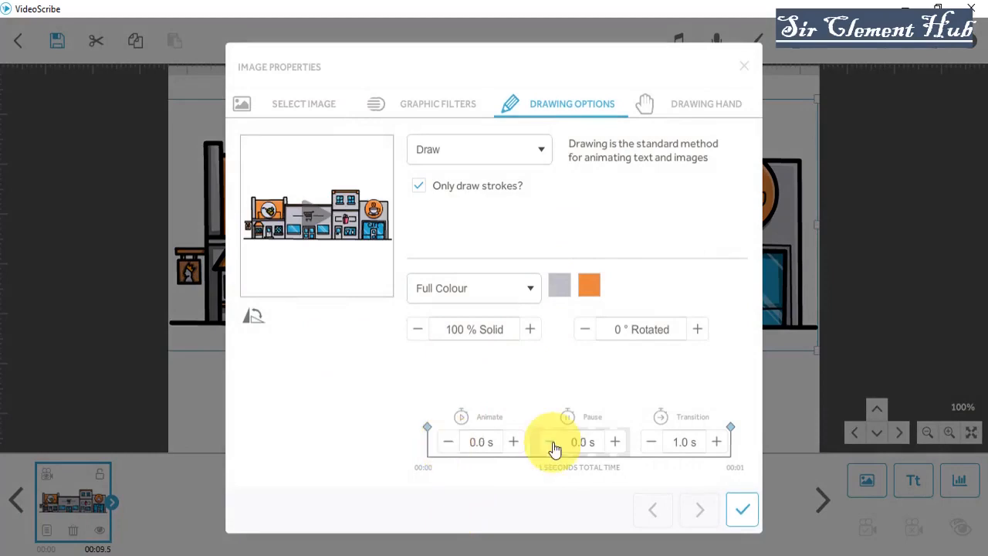
click(550, 441)
click(651, 443)
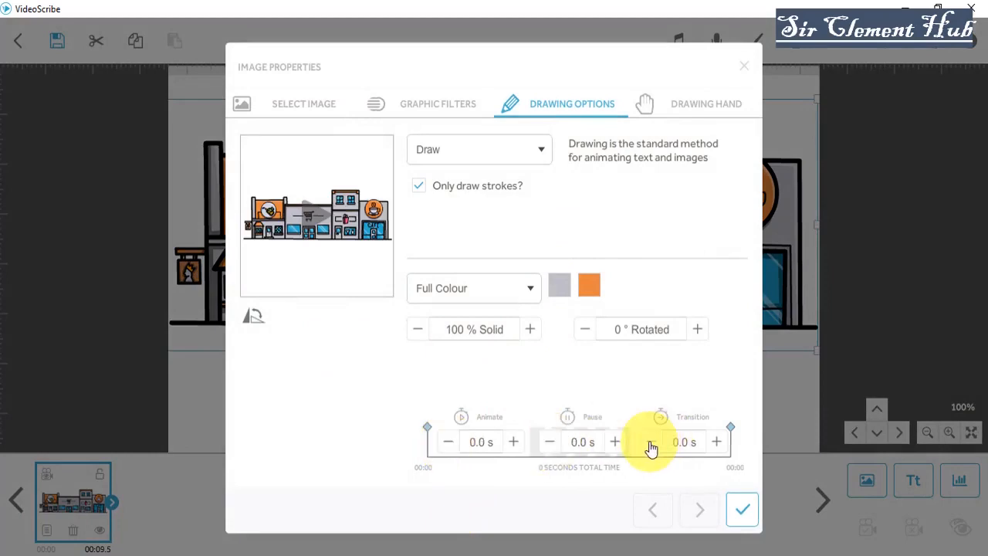
click(751, 508)
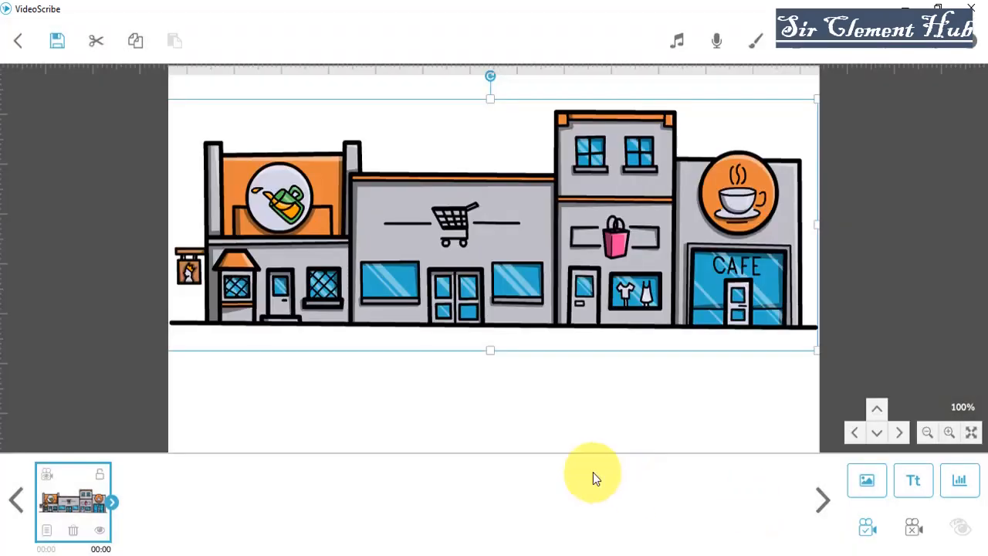
Step: Add the straight road with dashed white lines from the Scenery images and enlarge it to span the canvas directly below the shops
click(858, 482)
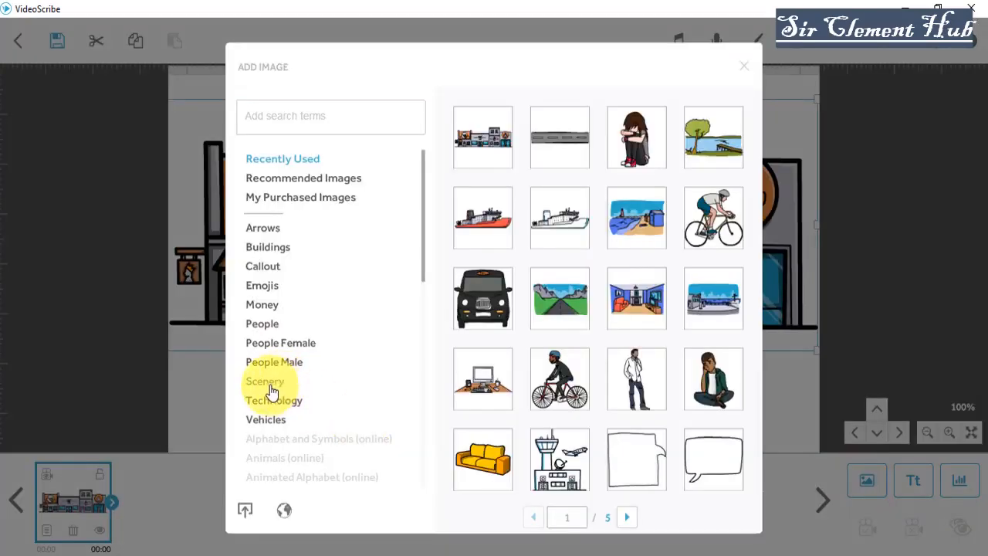
click(270, 386)
click(627, 519)
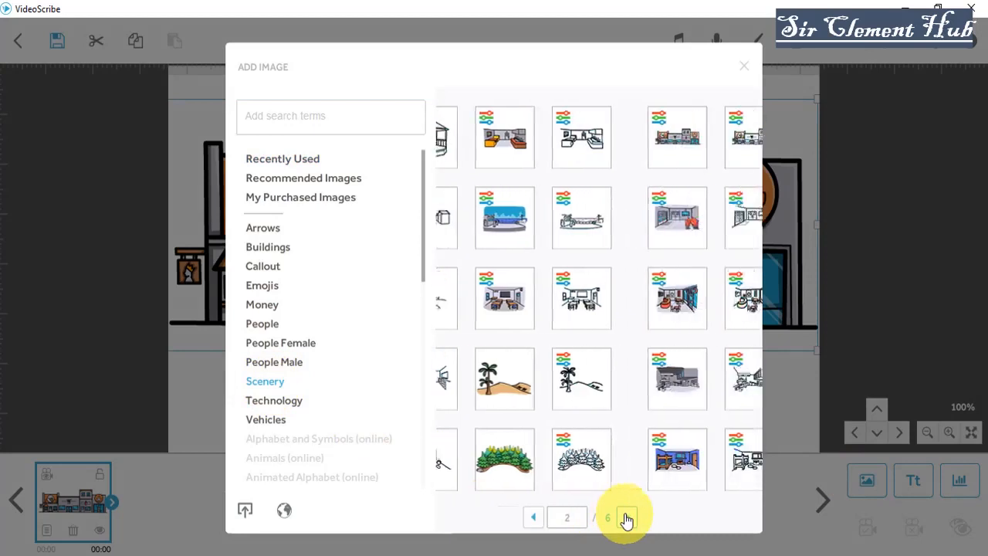
click(626, 519)
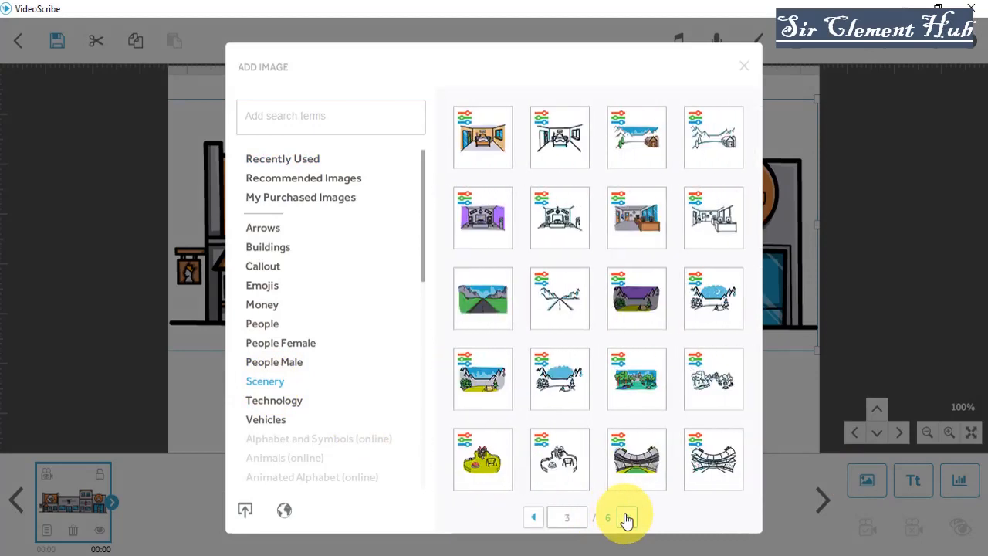
click(627, 519)
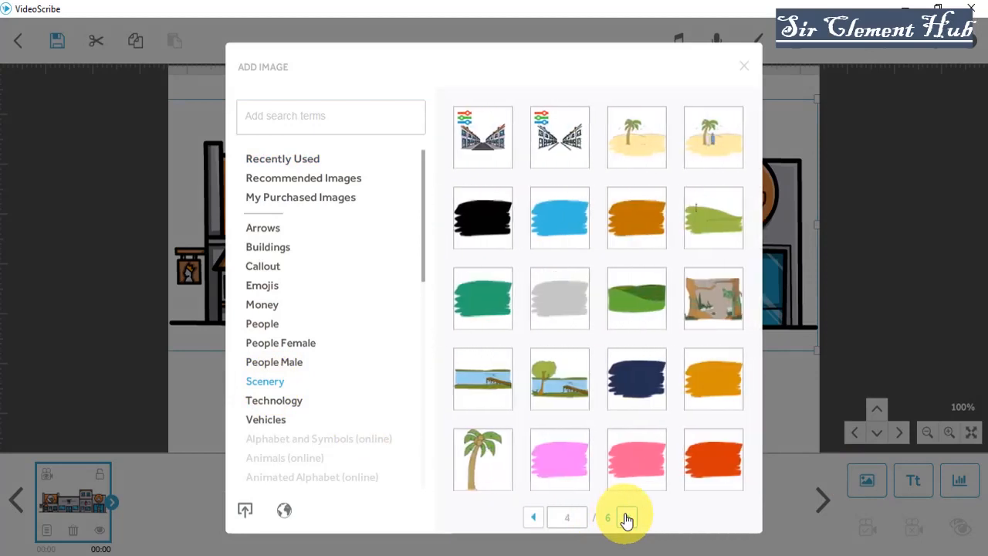
click(627, 519)
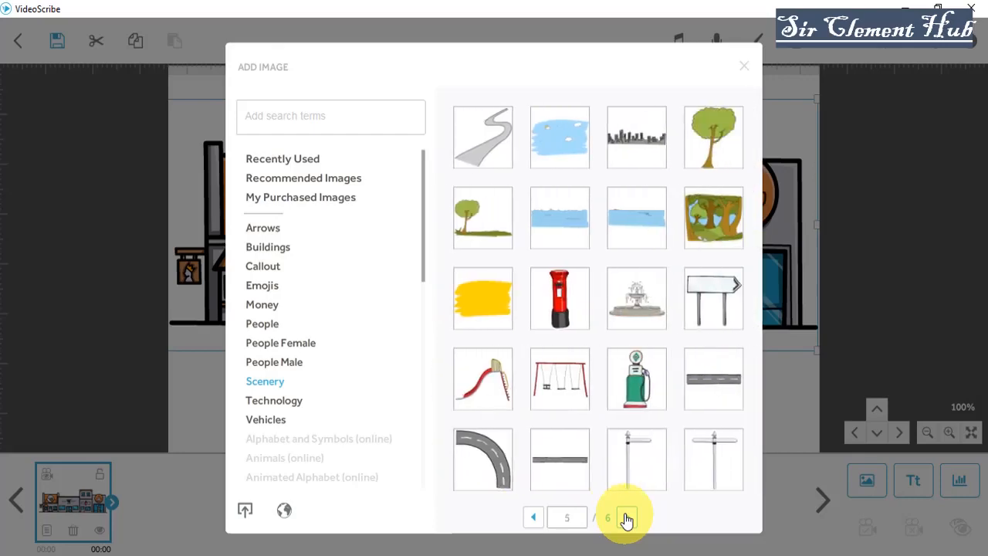
click(716, 403)
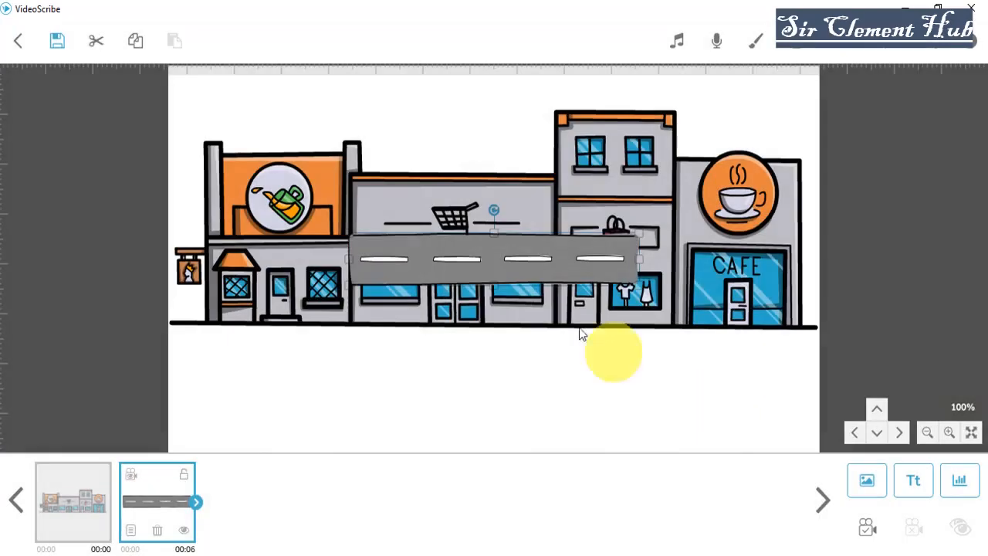
drag(615, 246, 802, 398)
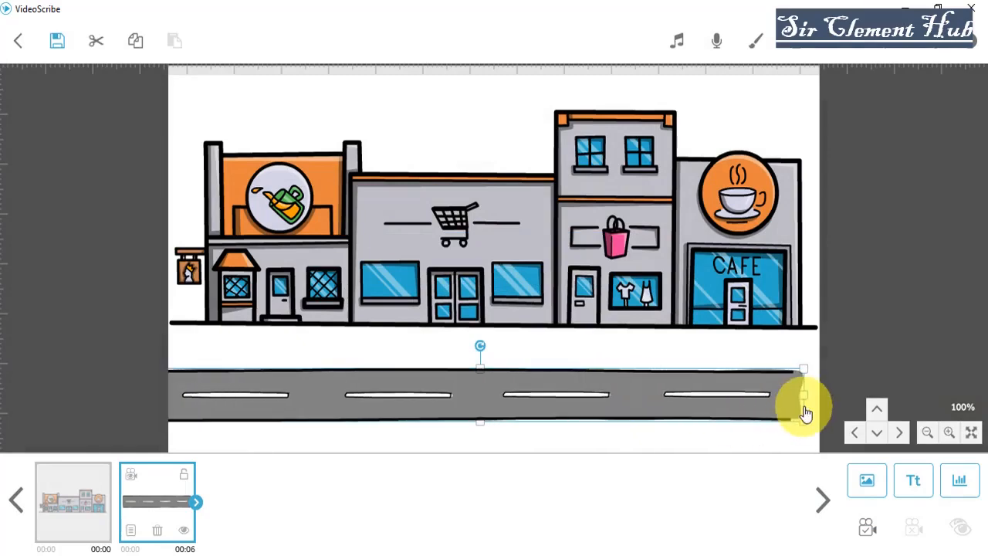
drag(480, 421, 480, 380)
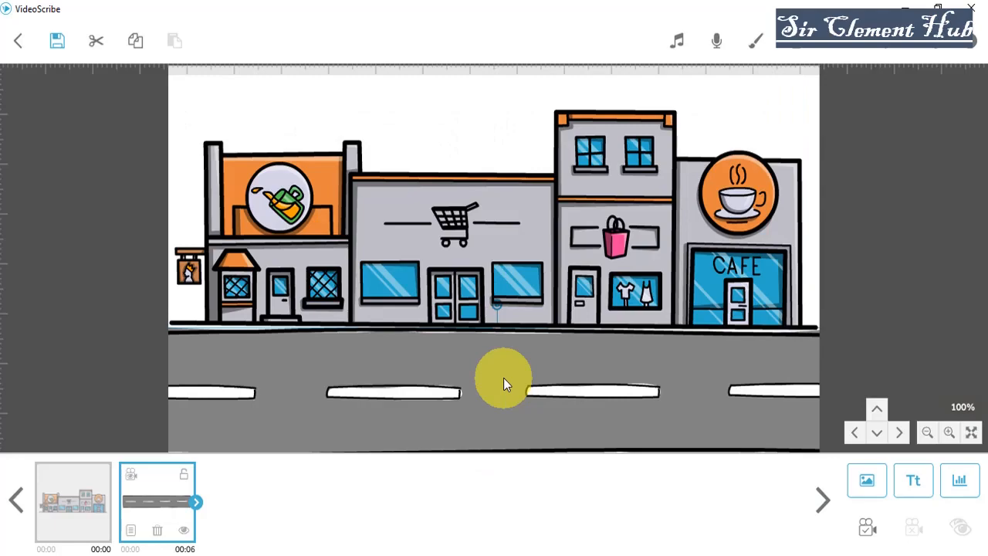
Step: Set the road's animate, pause and transition times to 0.0 s and set its camera to the current view
click(131, 529)
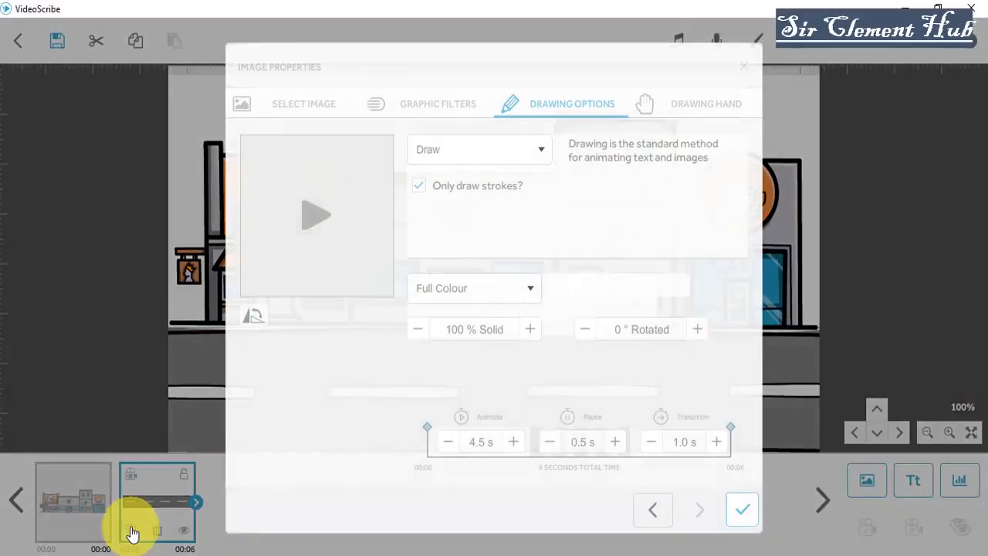
click(447, 442)
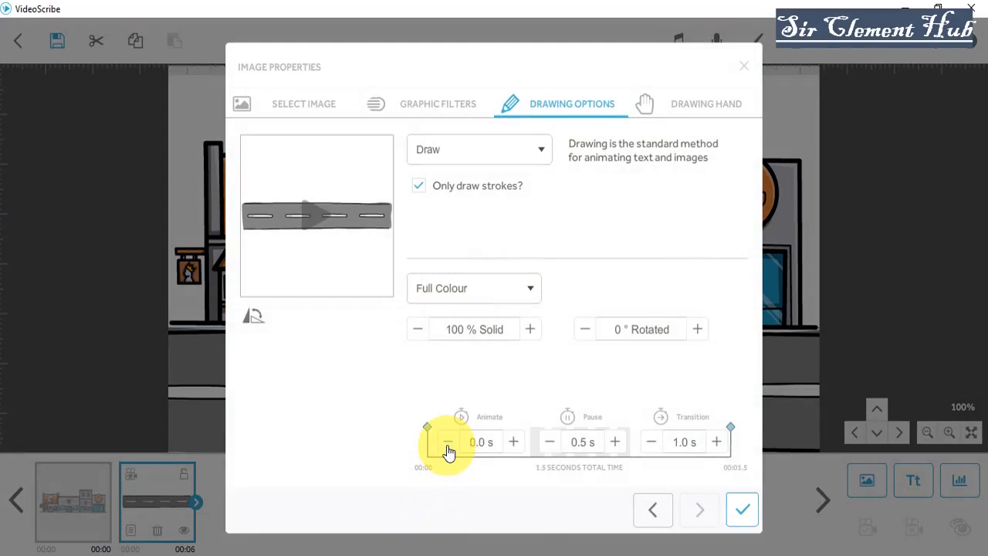
click(550, 443)
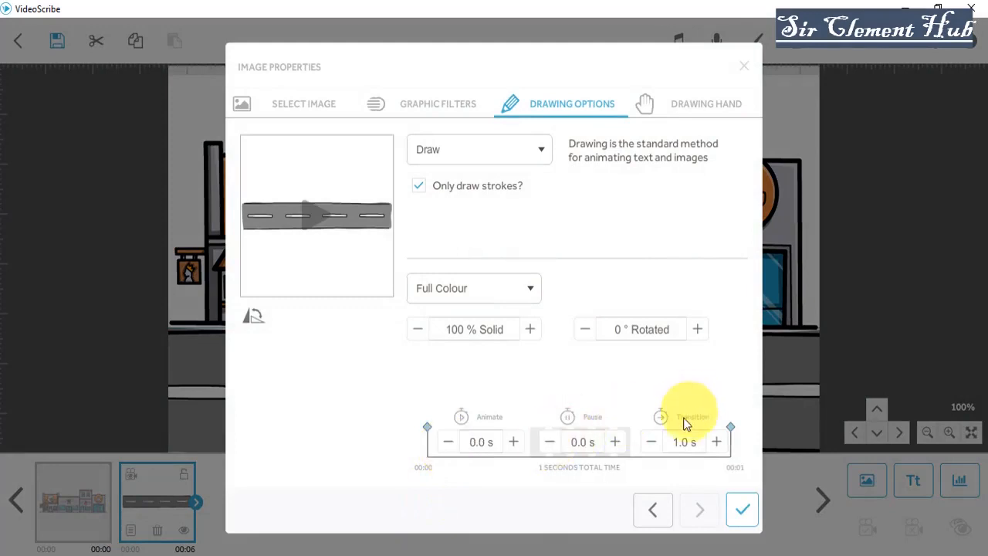
click(653, 442)
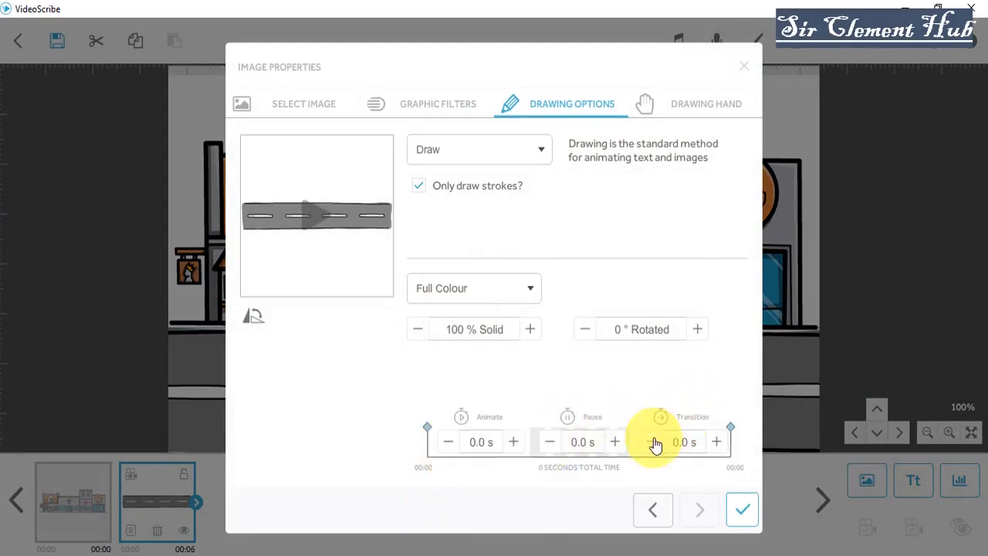
click(742, 509)
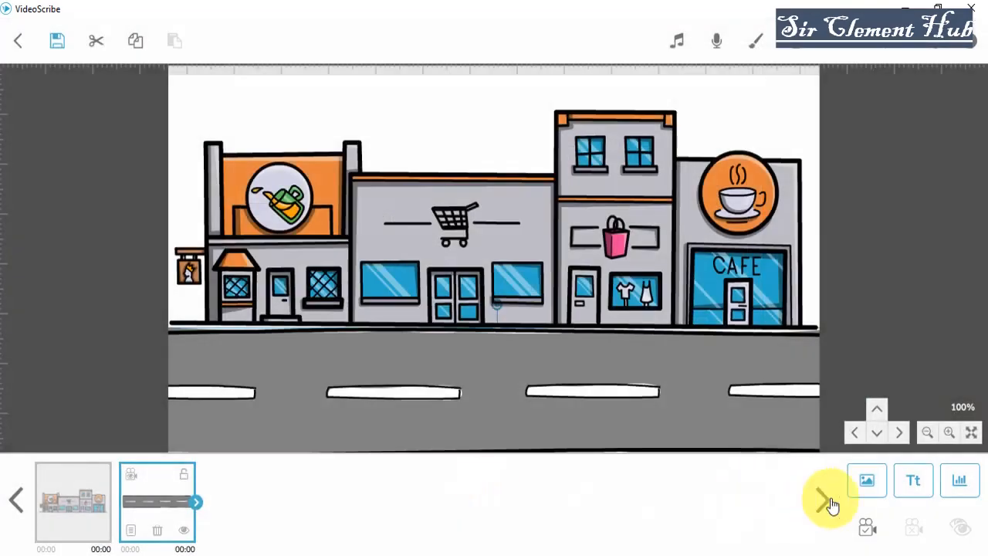
click(866, 530)
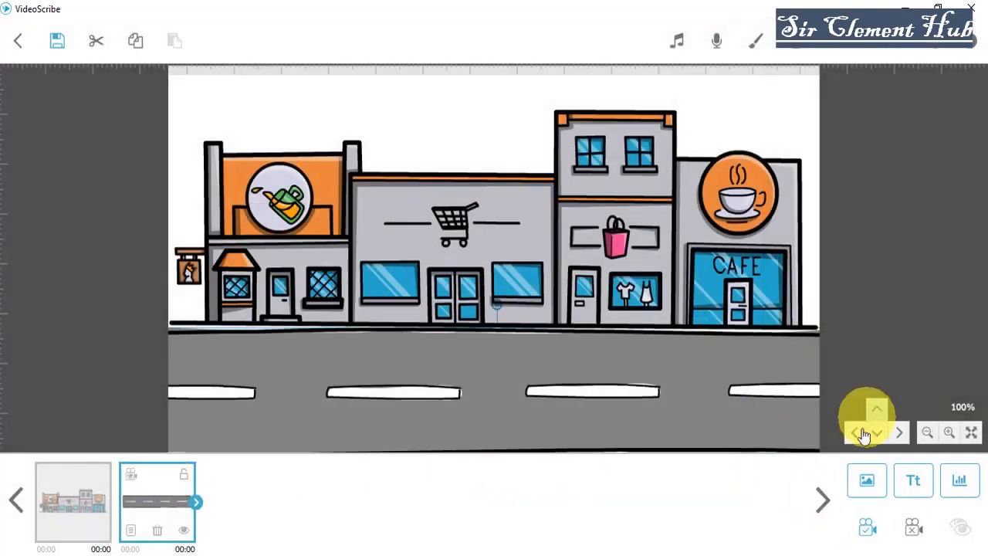
Step: Add the helmeted cyclist from the People images, shrunk onto the road in front of the cafe, with its camera set to the current view
click(867, 480)
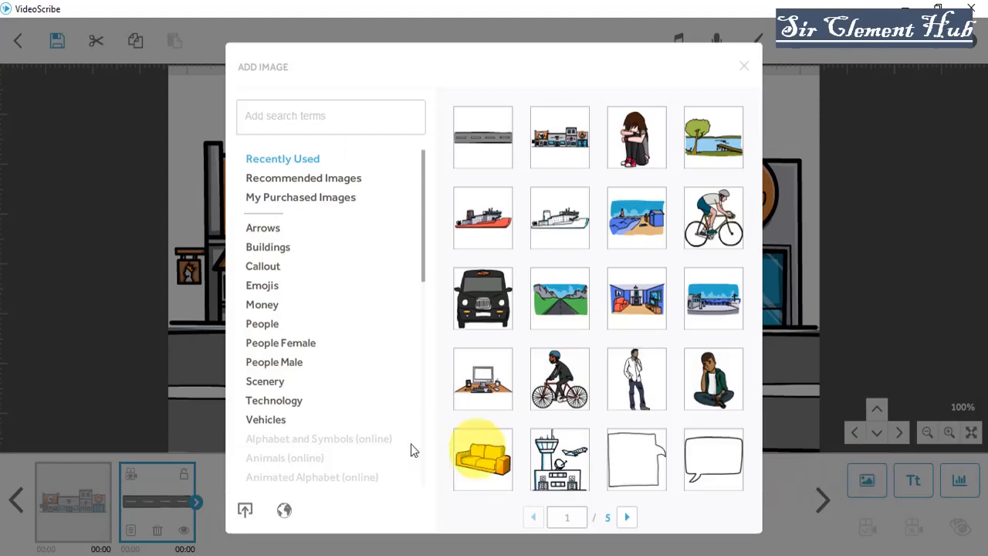
click(271, 331)
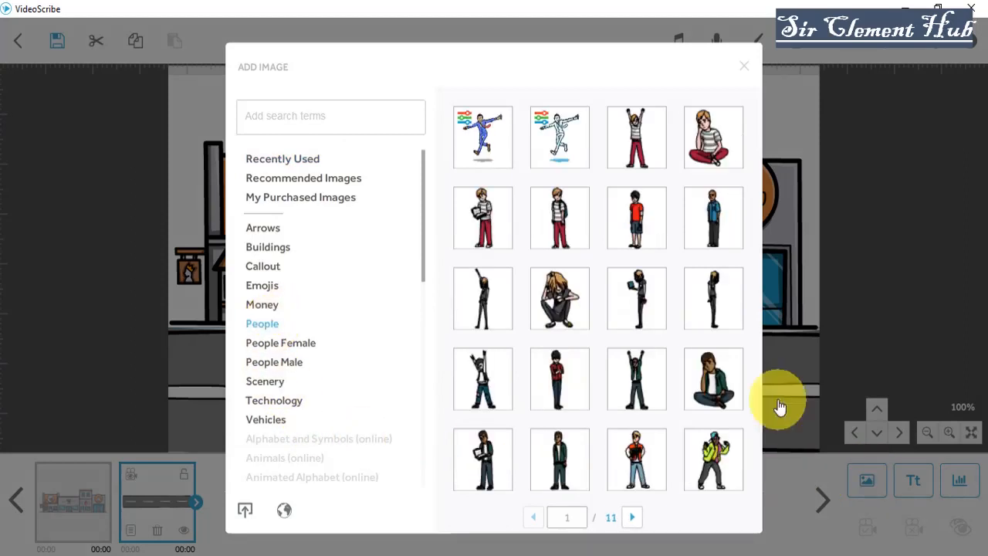
click(633, 517)
click(568, 229)
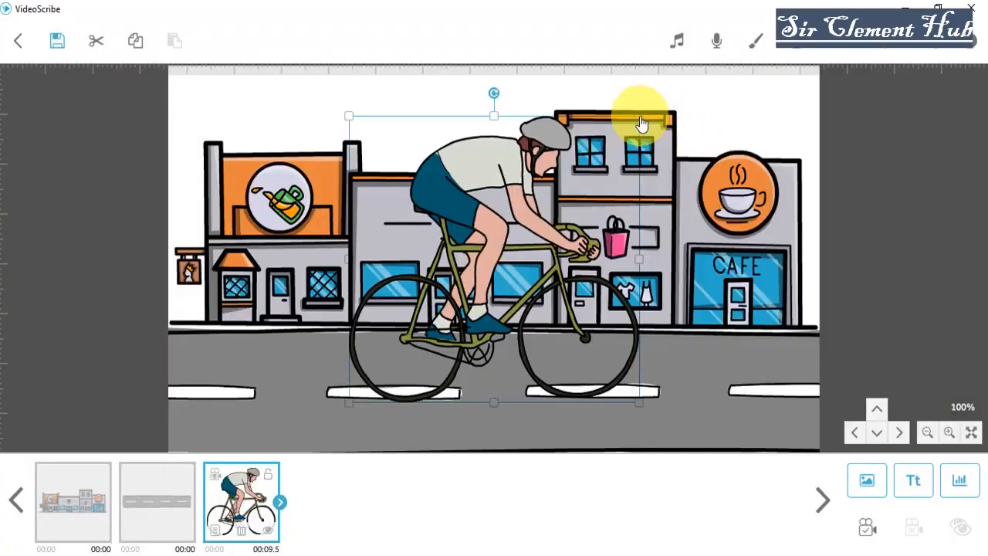
drag(641, 124, 749, 330)
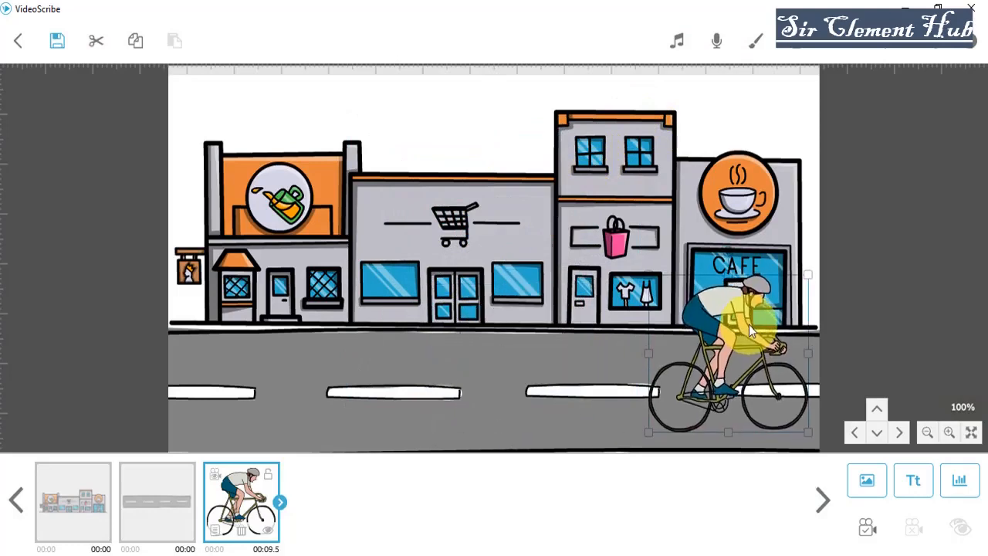
click(867, 527)
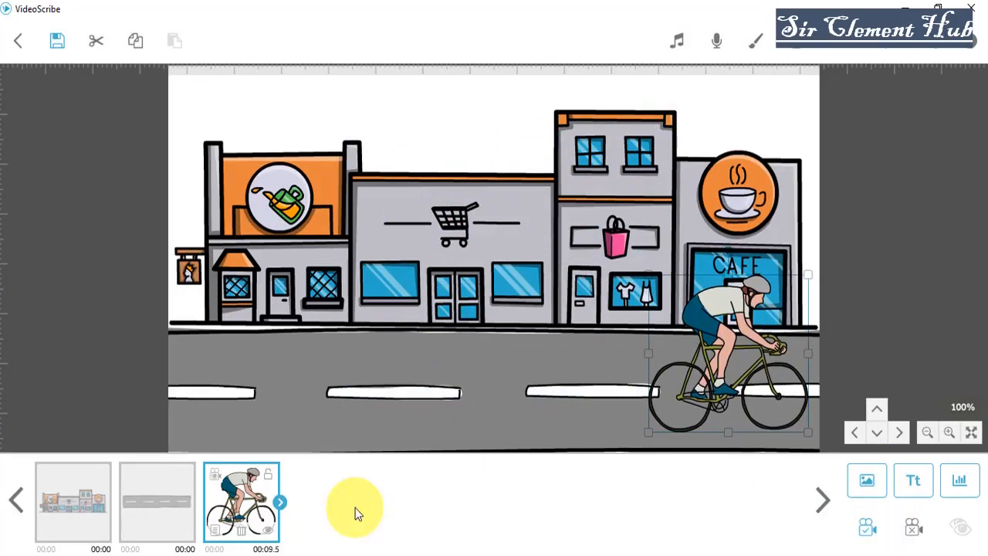
Step: Set the cyclist's animate time to 5.0 s, pause and transition to 0.0 s, and its animation type to Move In
click(216, 527)
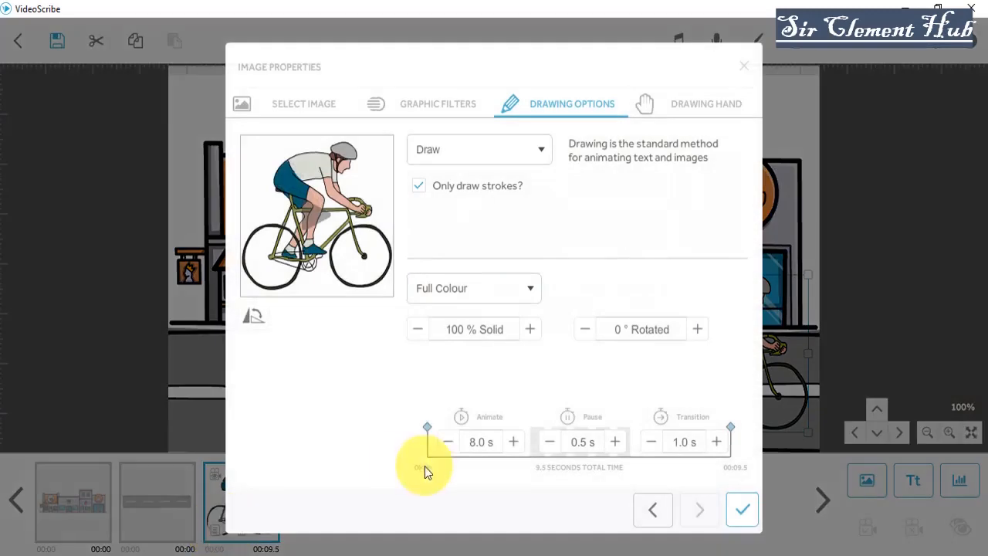
click(447, 443)
click(447, 444)
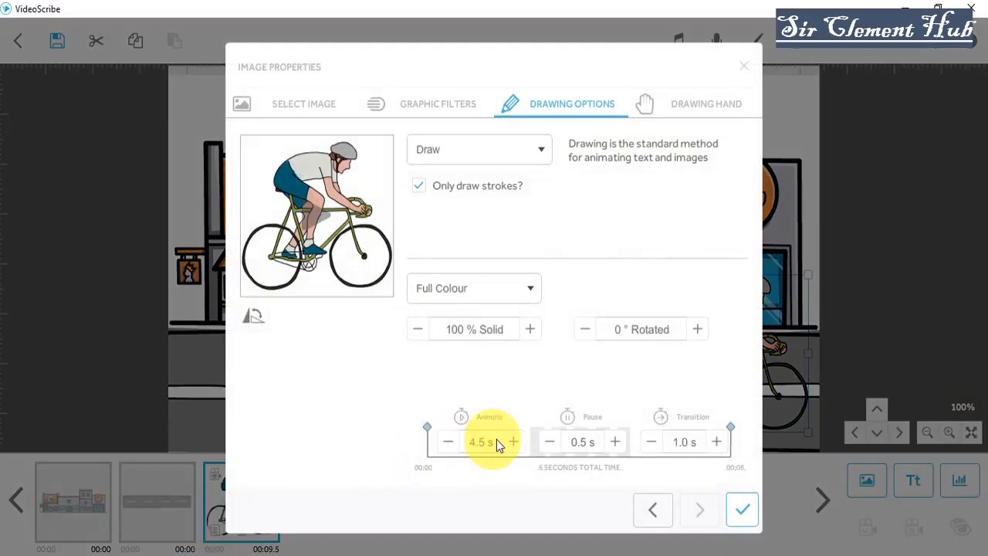
click(513, 442)
click(549, 441)
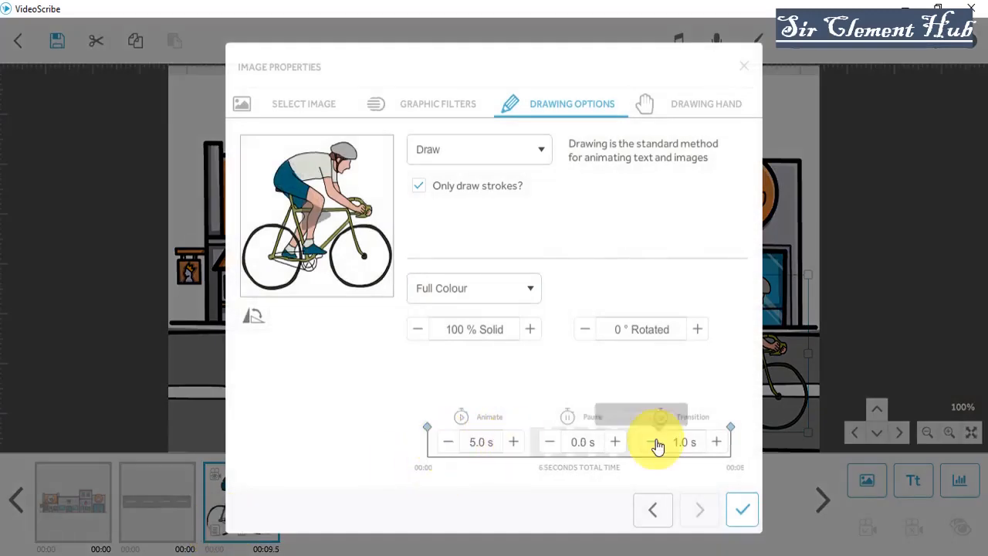
click(652, 442)
click(652, 442)
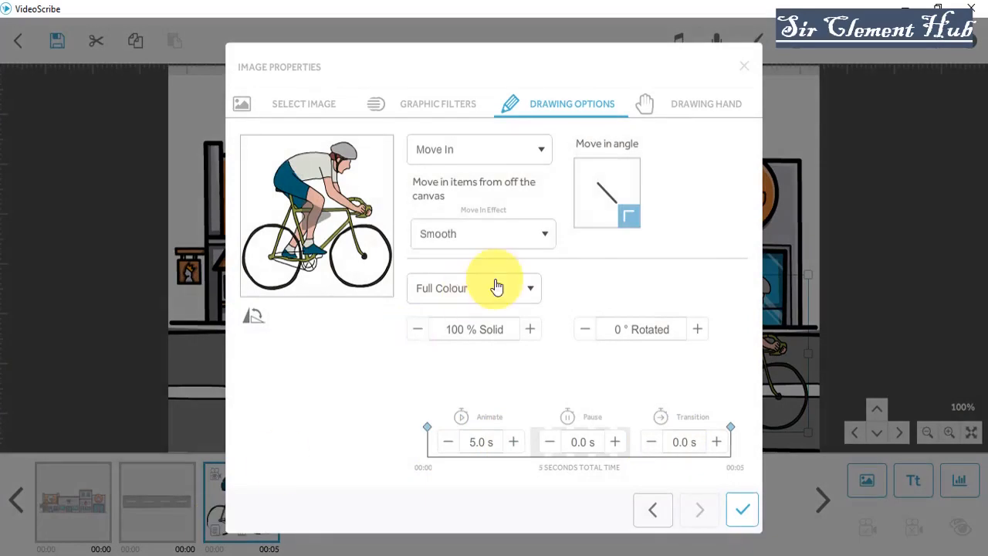
Step: Set the cyclist to move in from the left with a different drawing hand, and preview the street scene
drag(583, 193, 584, 198)
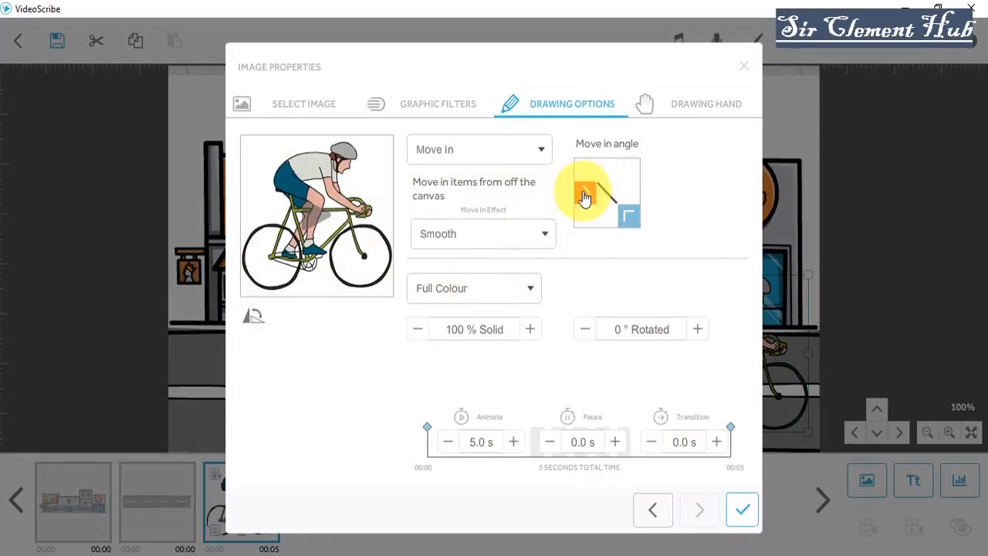
click(702, 103)
click(691, 160)
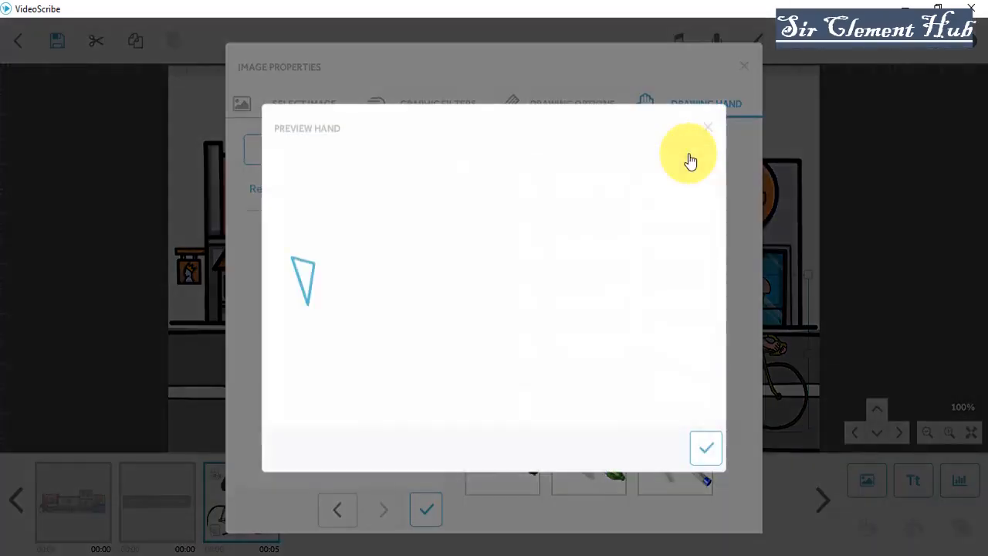
click(713, 447)
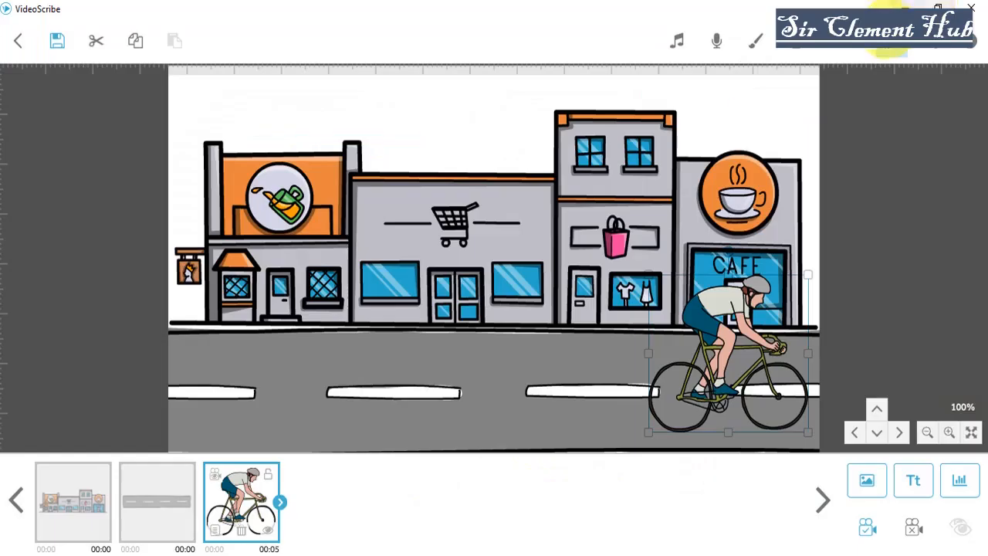
click(865, 49)
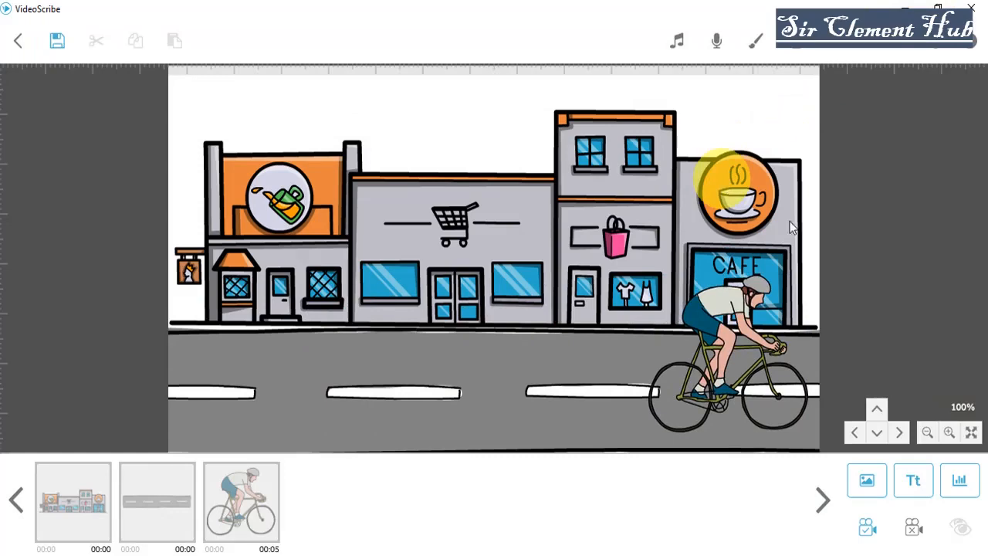
Step: Add the coloured beach scene with lighthouse and huts from the Scenery images and stretch it to fill the whole canvas
click(865, 480)
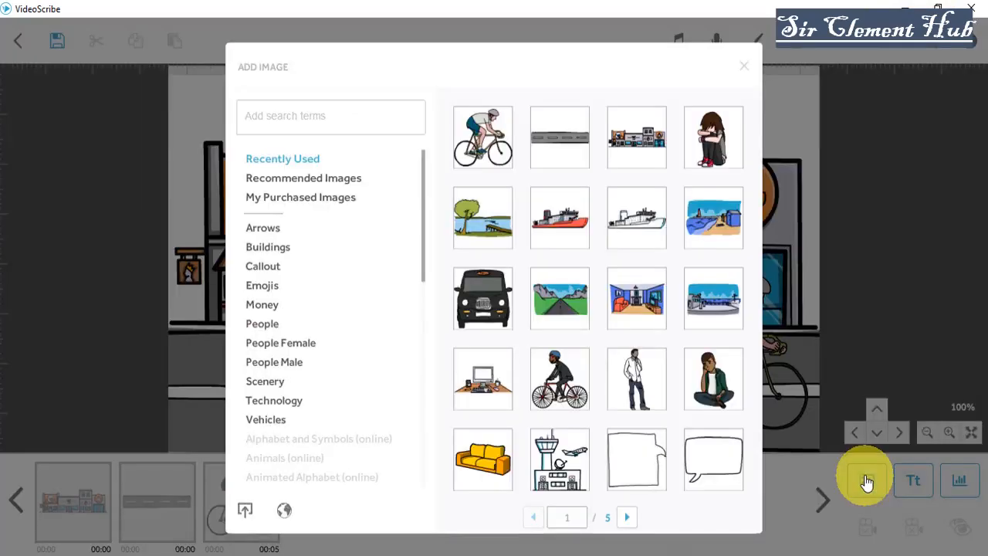
click(266, 382)
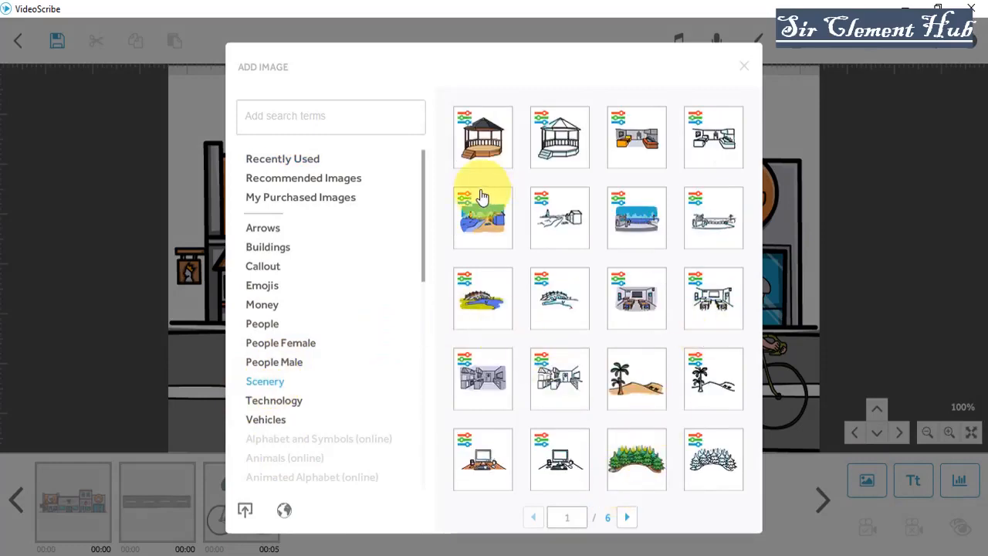
click(482, 222)
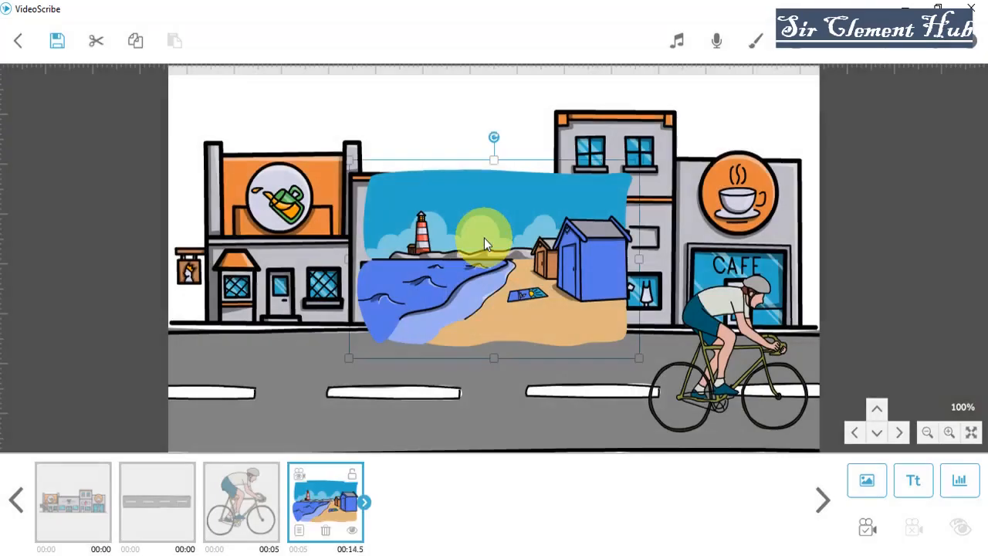
drag(484, 238, 274, 315)
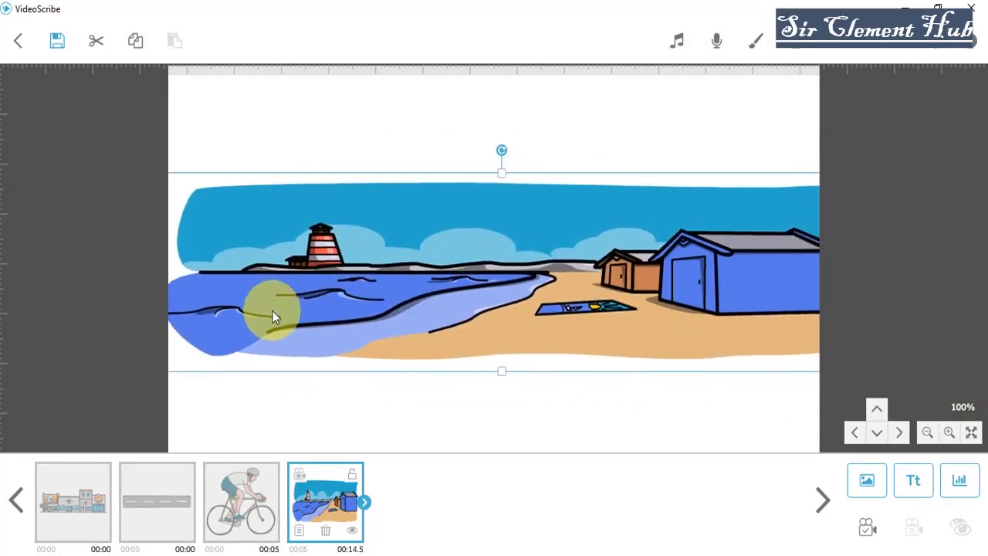
drag(501, 168, 483, 107)
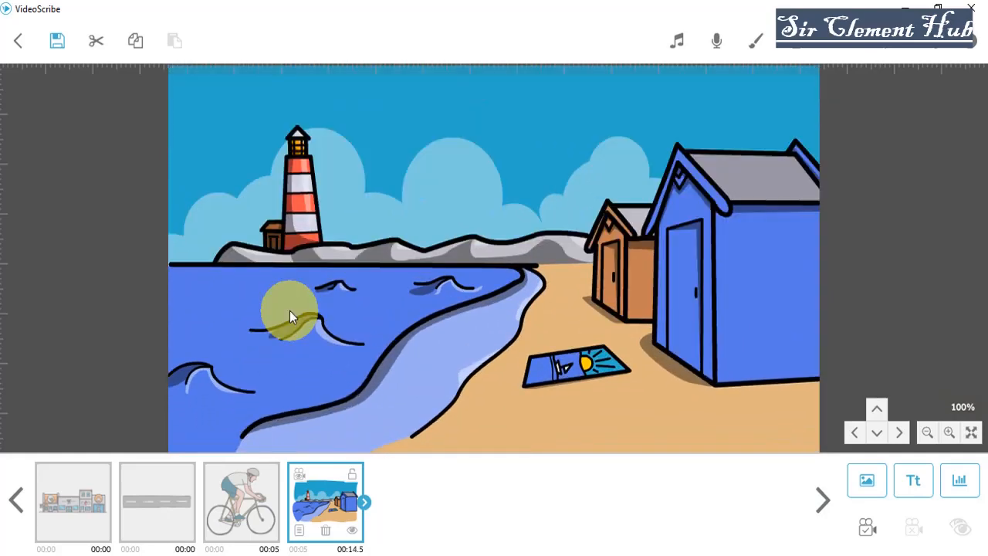
Step: Set the beach scene's animate, pause and transition times to 0.0 s and set its camera to the current view
click(299, 529)
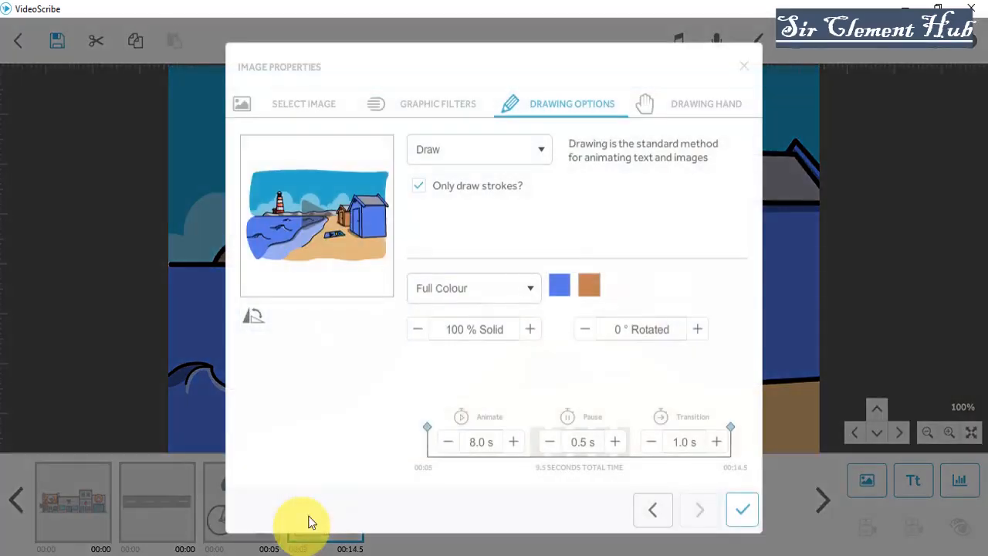
click(449, 443)
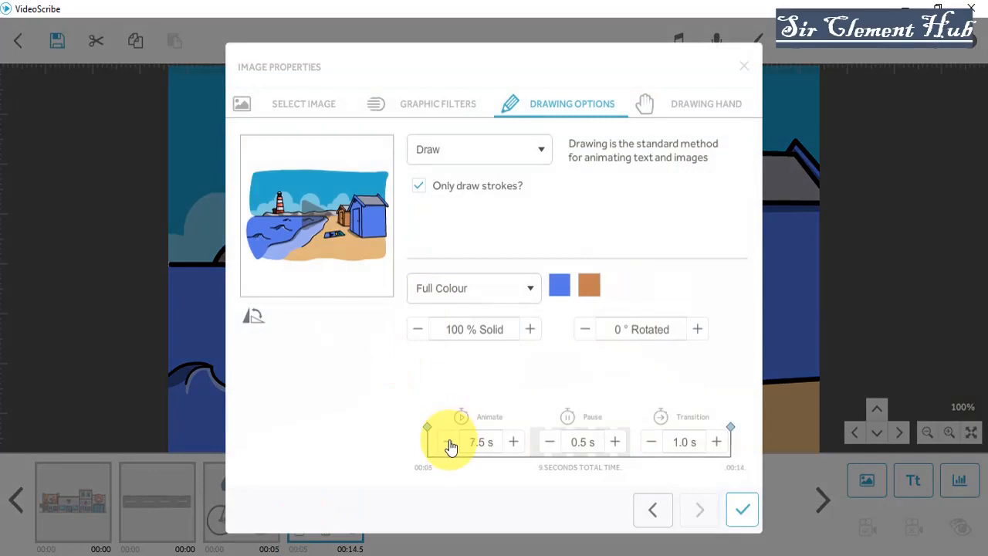
click(449, 443)
click(448, 443)
click(448, 443)
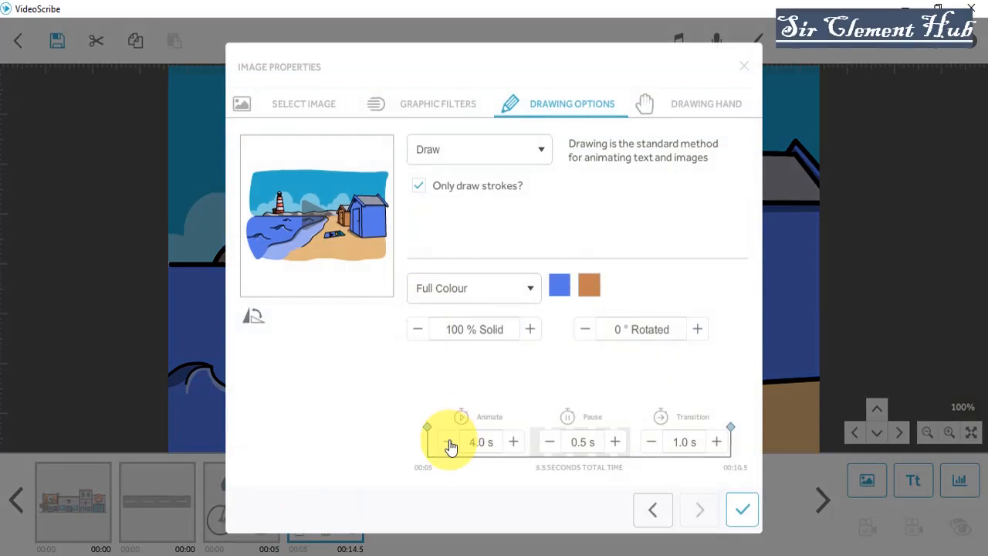
click(550, 443)
click(650, 442)
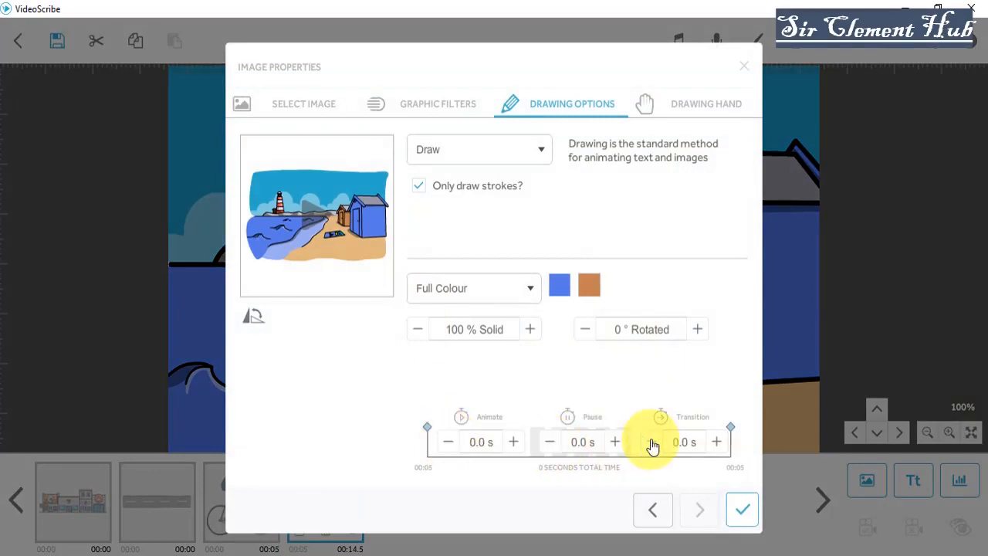
click(735, 510)
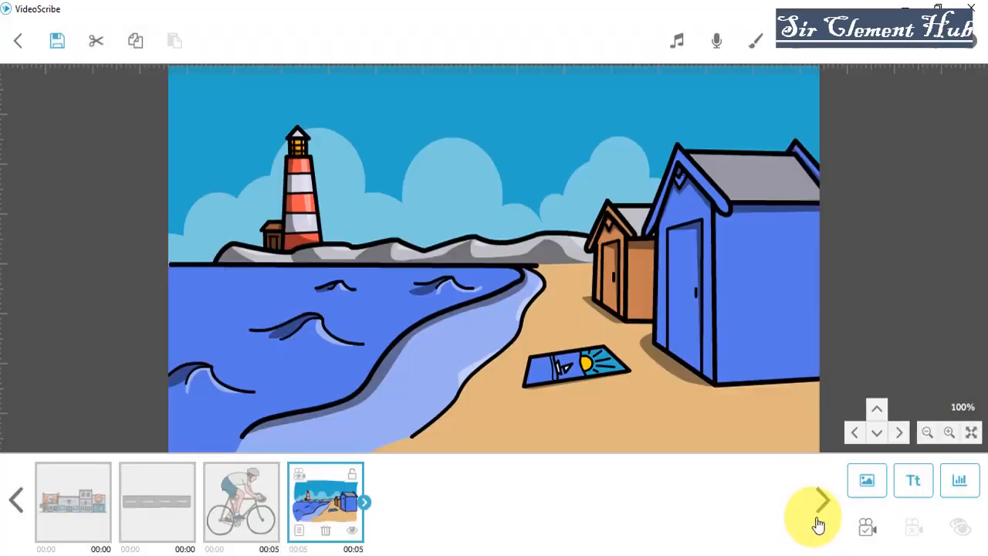
click(865, 527)
Step: Add the red ship from the Vehicles images, shrunk slightly and placed on the sea in front of the lighthouse
click(868, 486)
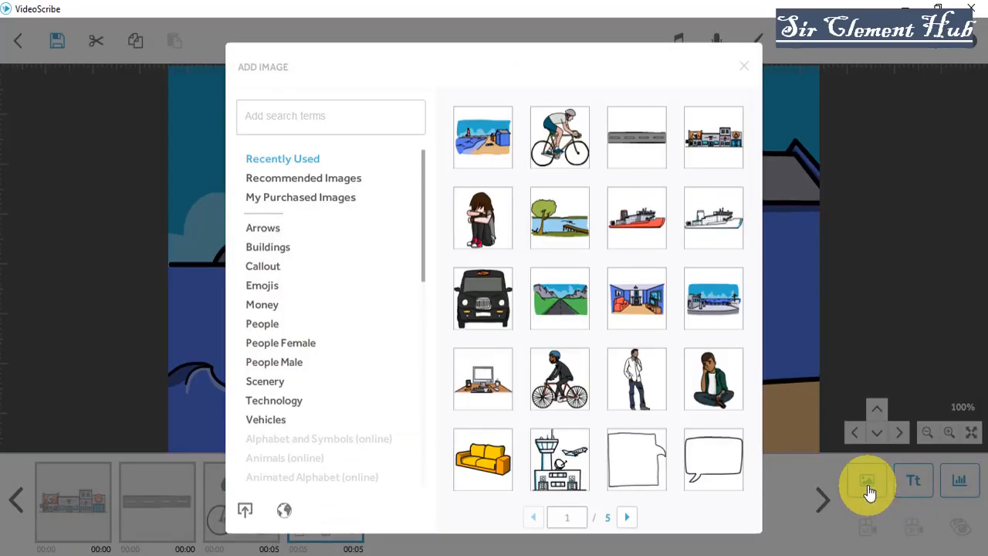
click(265, 422)
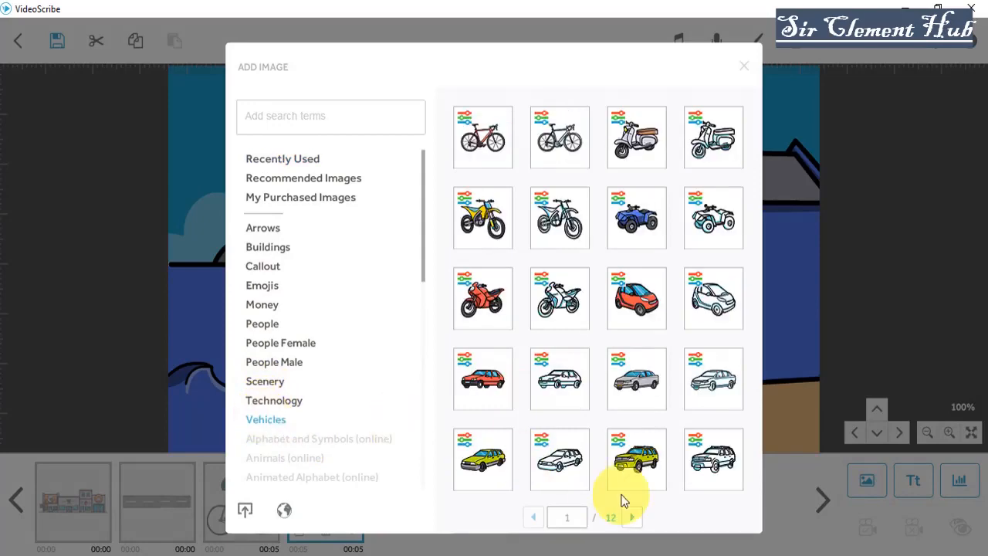
click(632, 518)
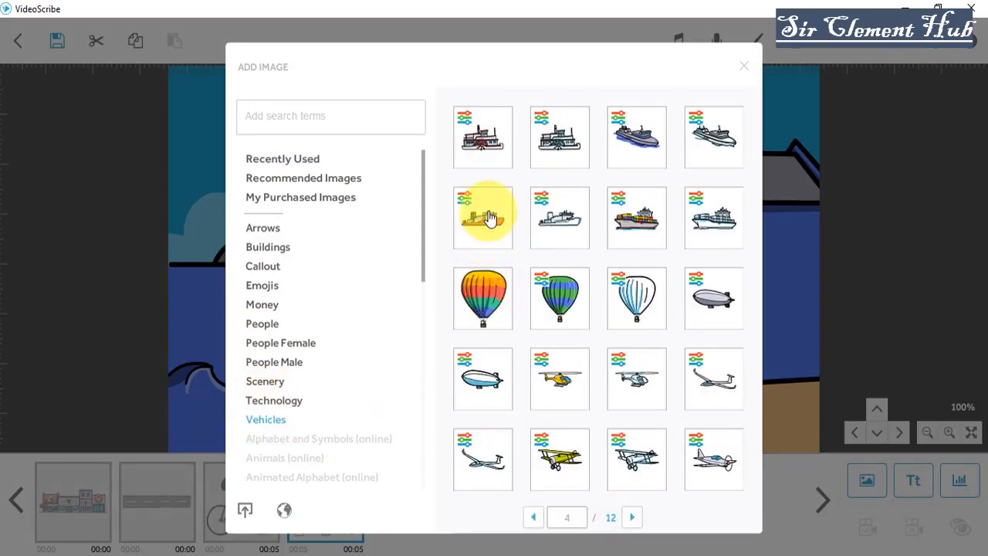
click(474, 216)
drag(470, 239, 316, 241)
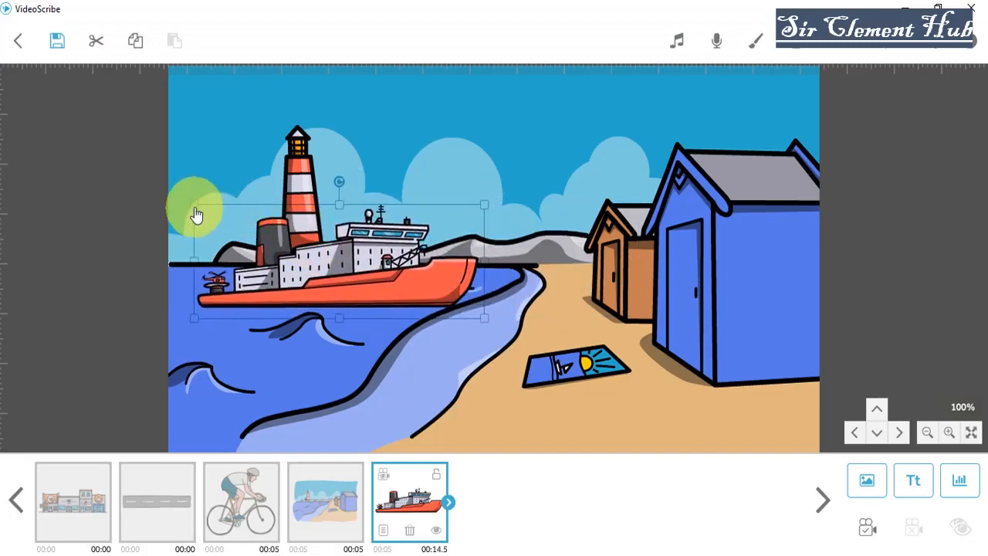
drag(194, 205, 217, 218)
drag(307, 245, 331, 255)
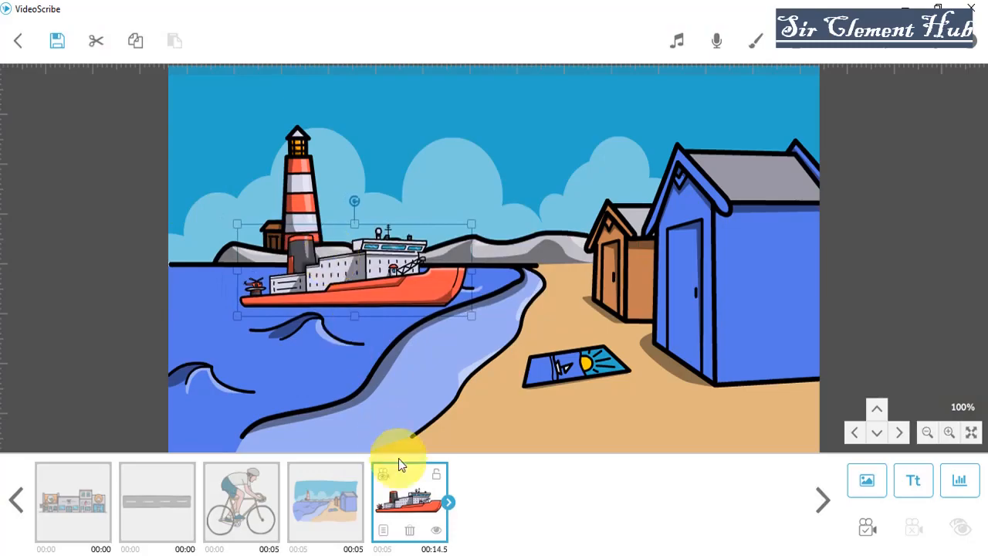
Step: Set the ship's animation to Move In with a different drawing hand and its camera to the current view, and preview the scribe
click(383, 530)
click(532, 152)
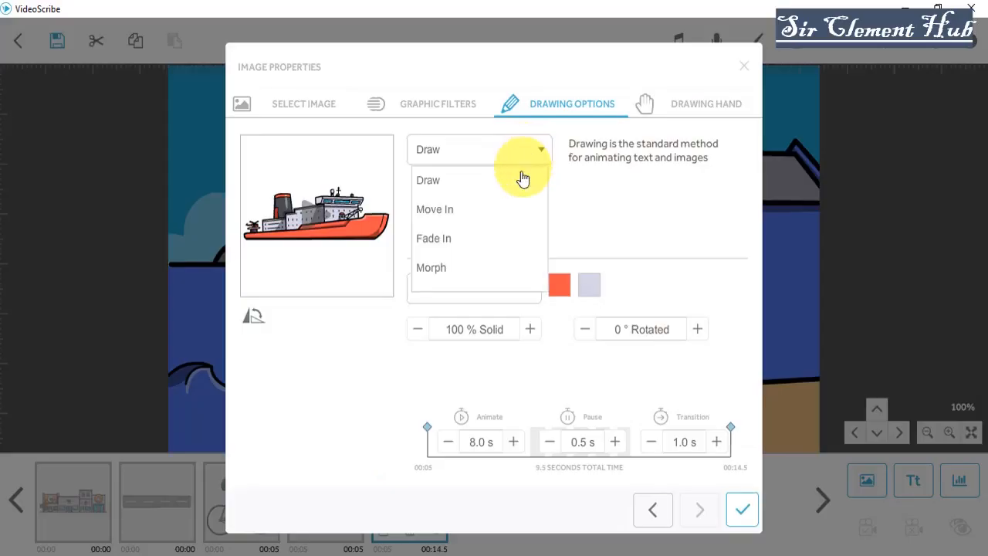
click(442, 213)
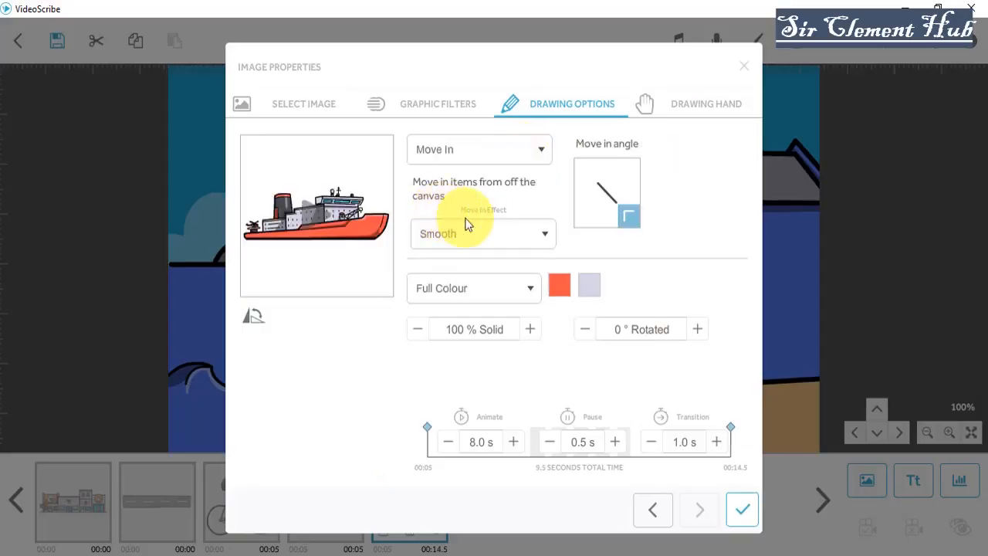
click(676, 115)
click(676, 160)
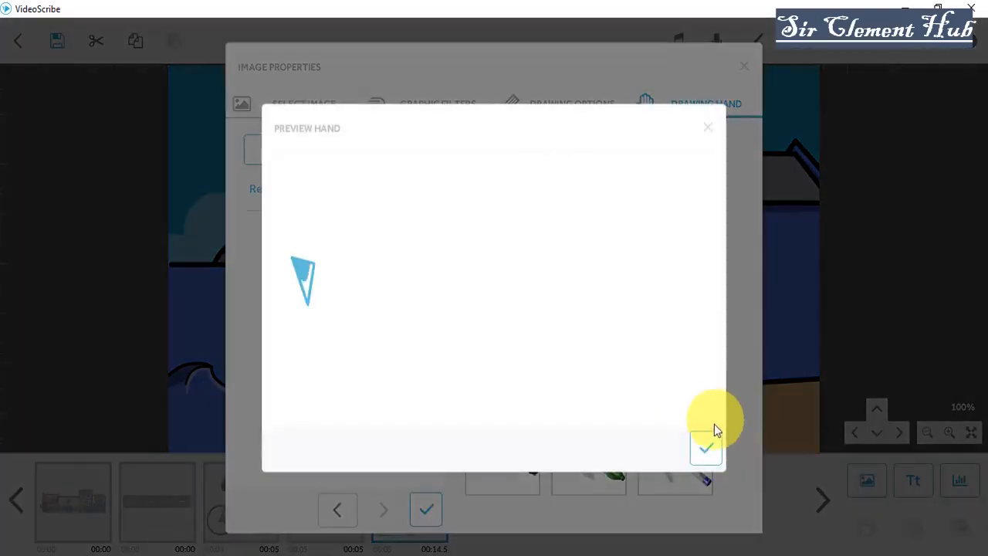
click(705, 448)
click(426, 509)
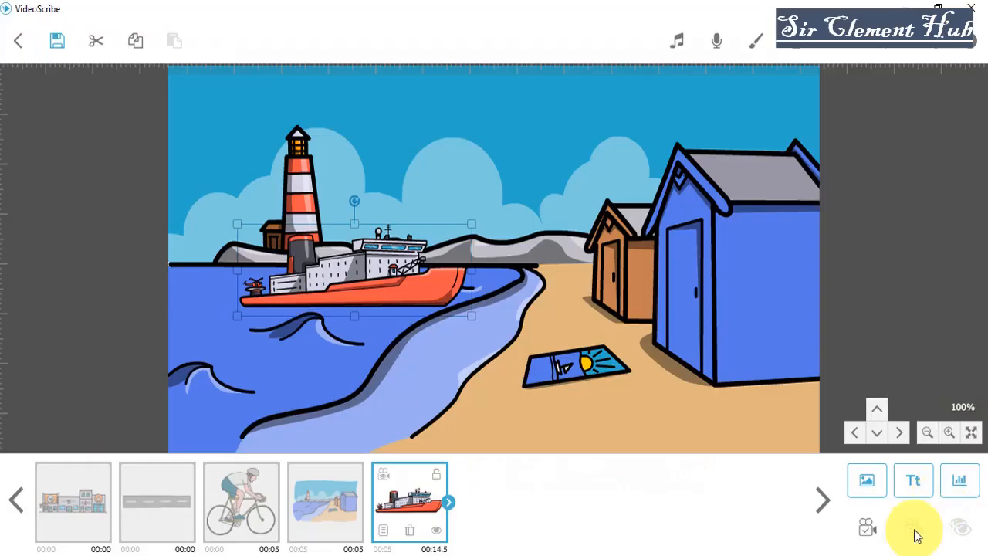
click(870, 529)
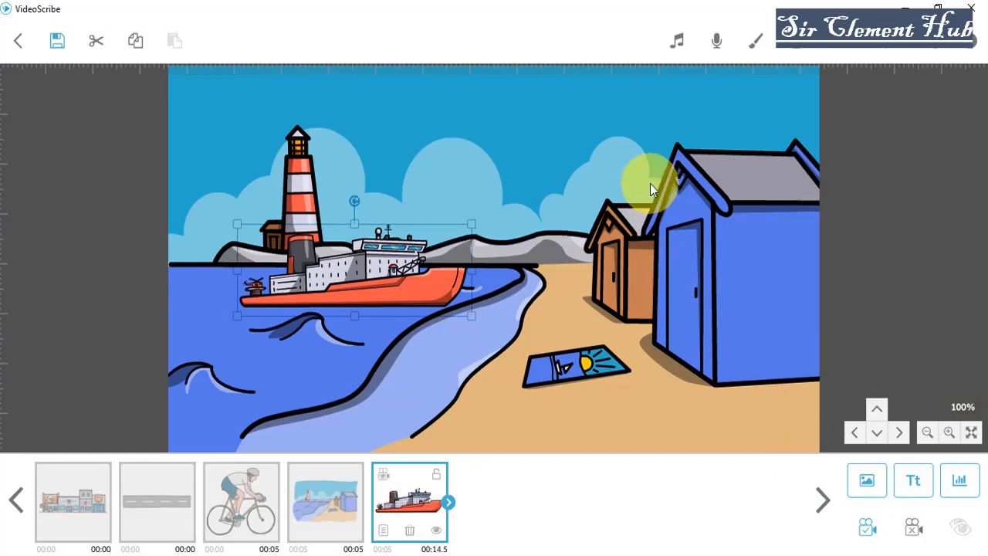
click(888, 52)
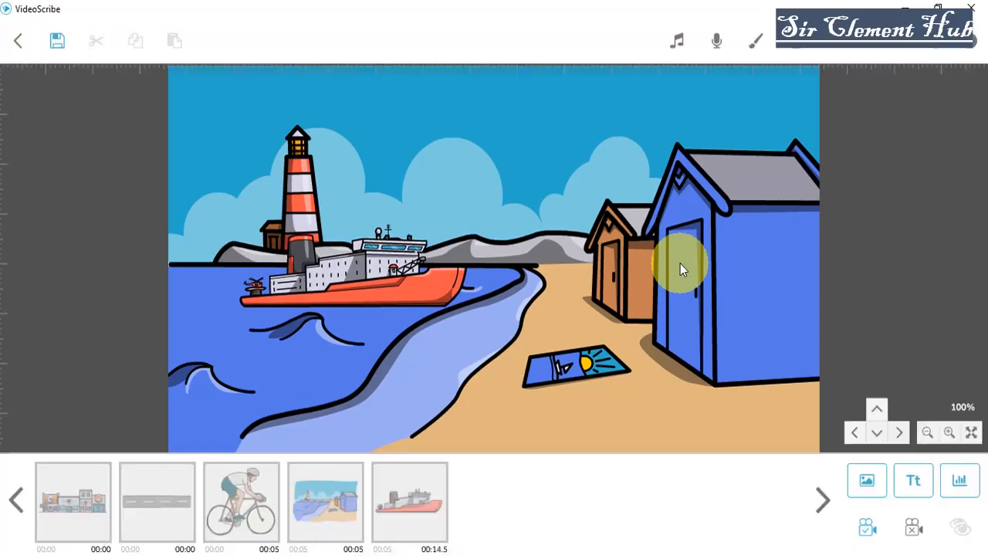
Step: Add the lake scene with tree and jetty from the Scenery images, enlarged across the canvas, with its camera set to the current view
click(867, 481)
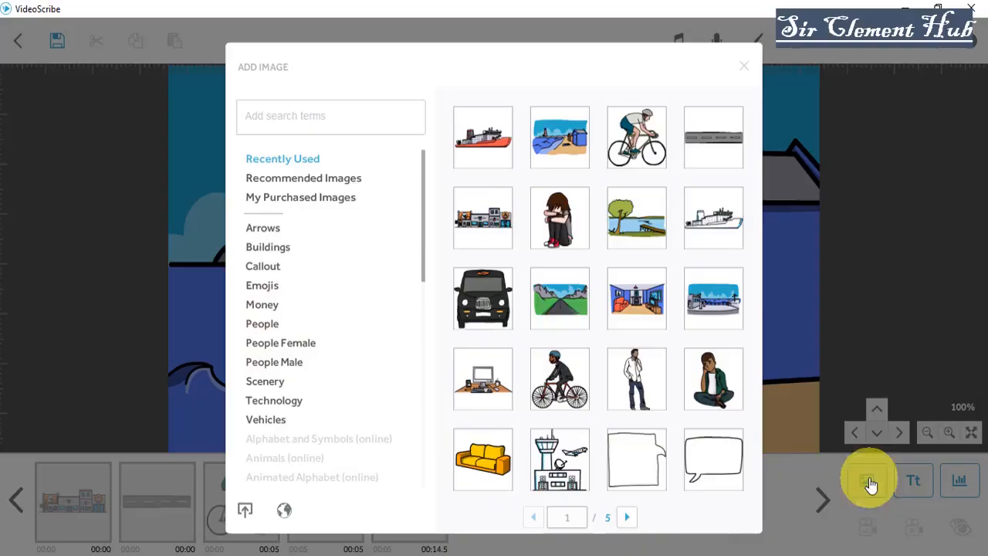
click(270, 381)
click(627, 517)
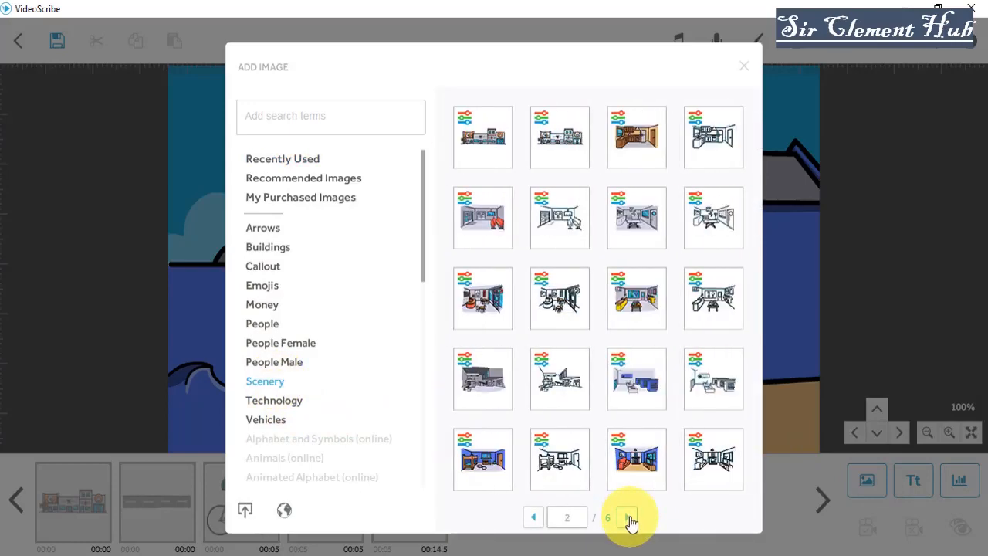
click(630, 518)
click(561, 383)
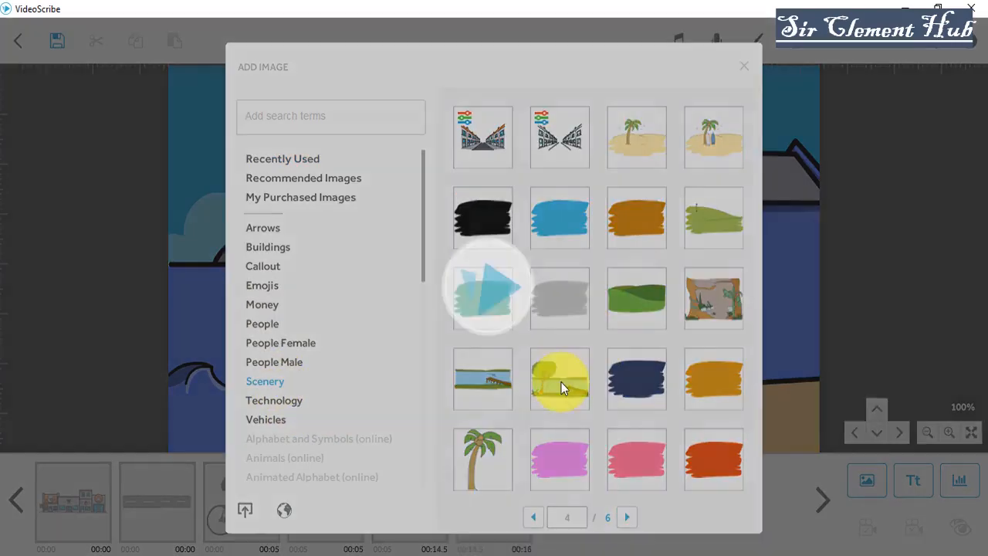
drag(718, 331, 971, 430)
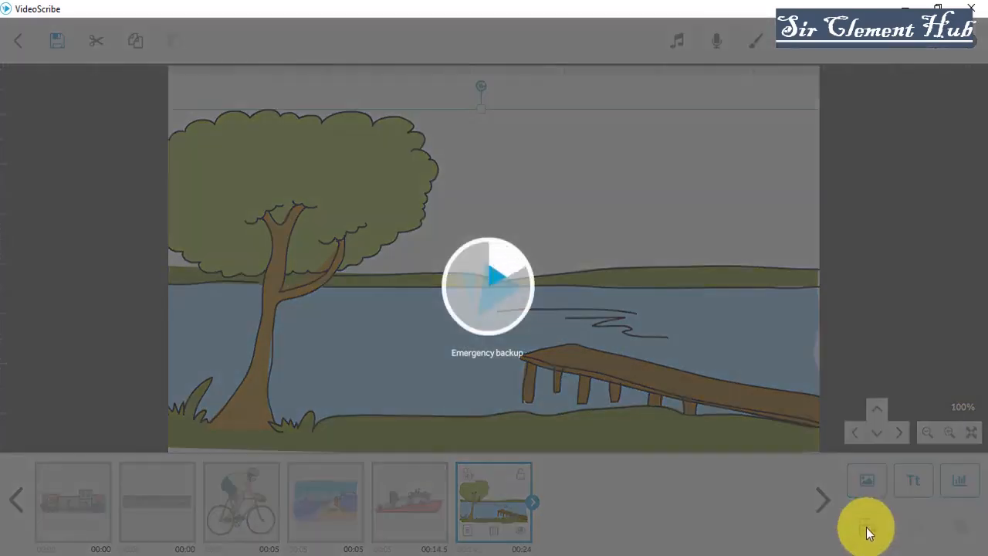
Step: Set the lake scene's animate, pause and transition times to 0.0 s
click(466, 531)
click(445, 446)
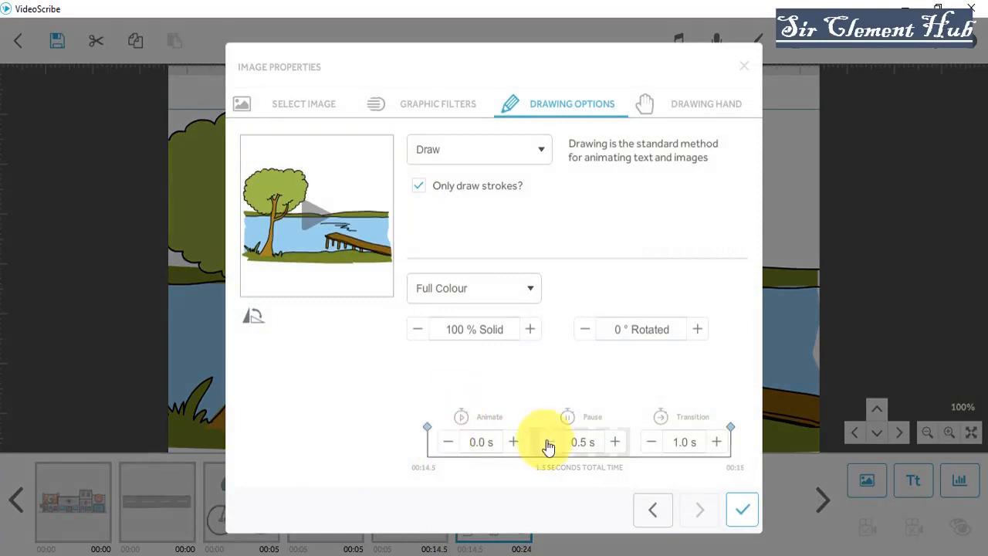
double_click(650, 442)
click(742, 509)
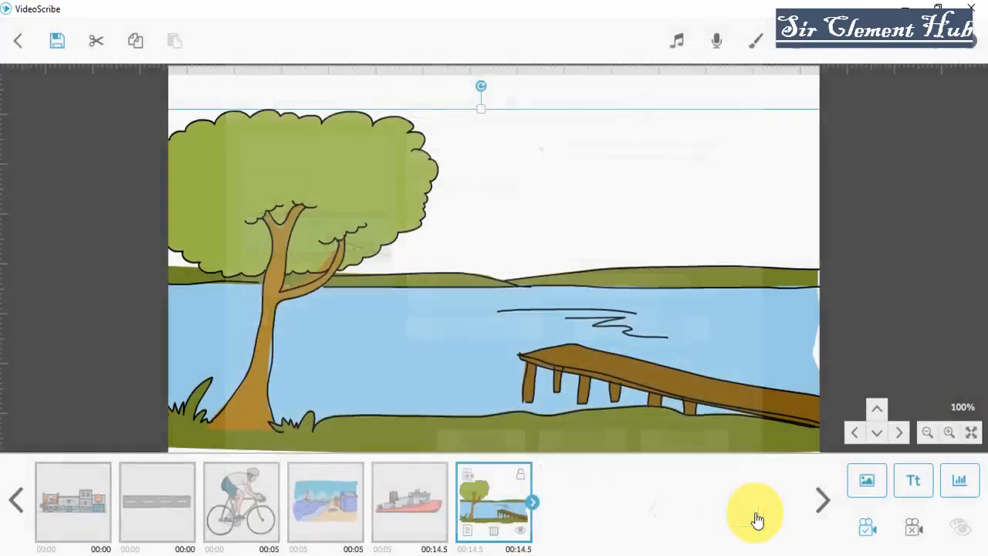
Step: Add the dark-haired girl sitting with her head on her knees from the People images, shrunk and placed on the end of the jetty
click(865, 480)
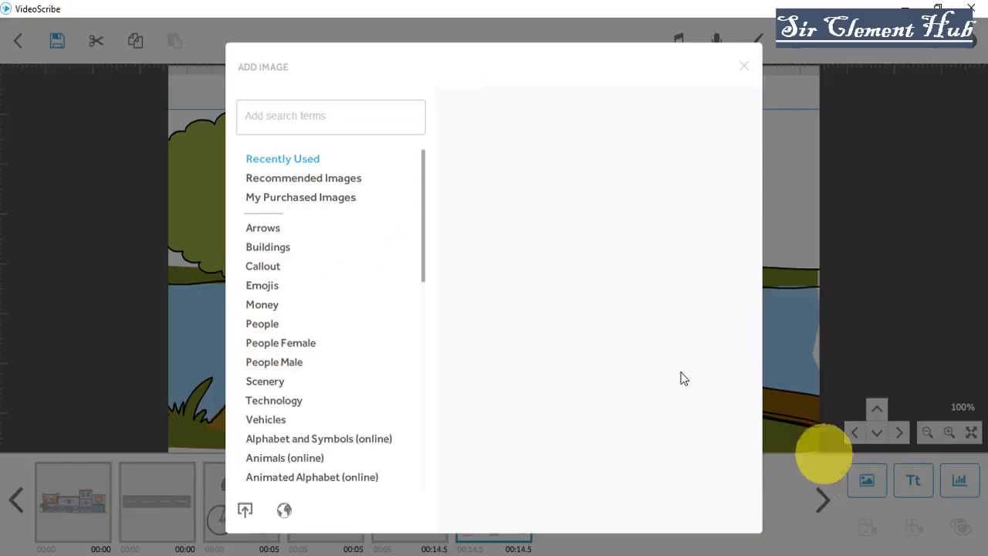
click(262, 327)
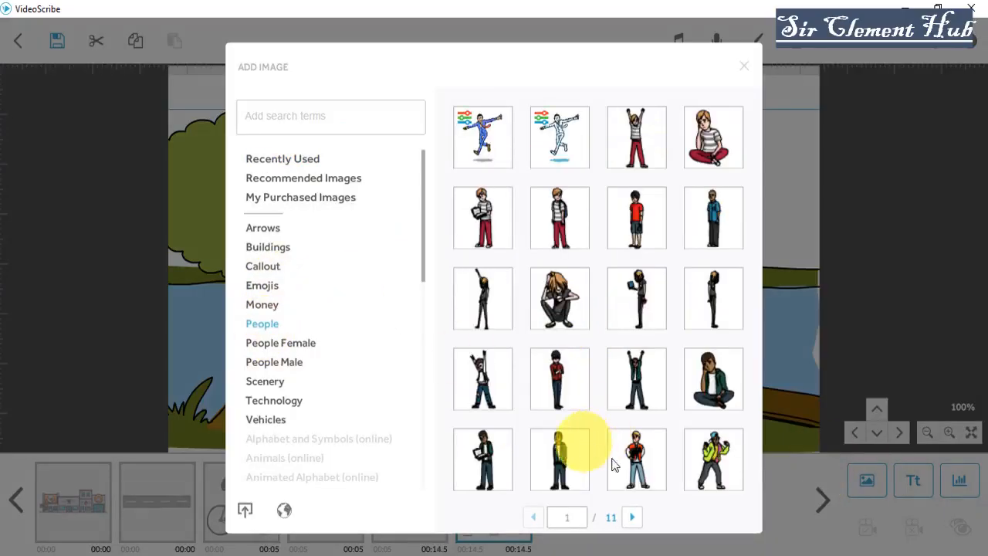
click(629, 516)
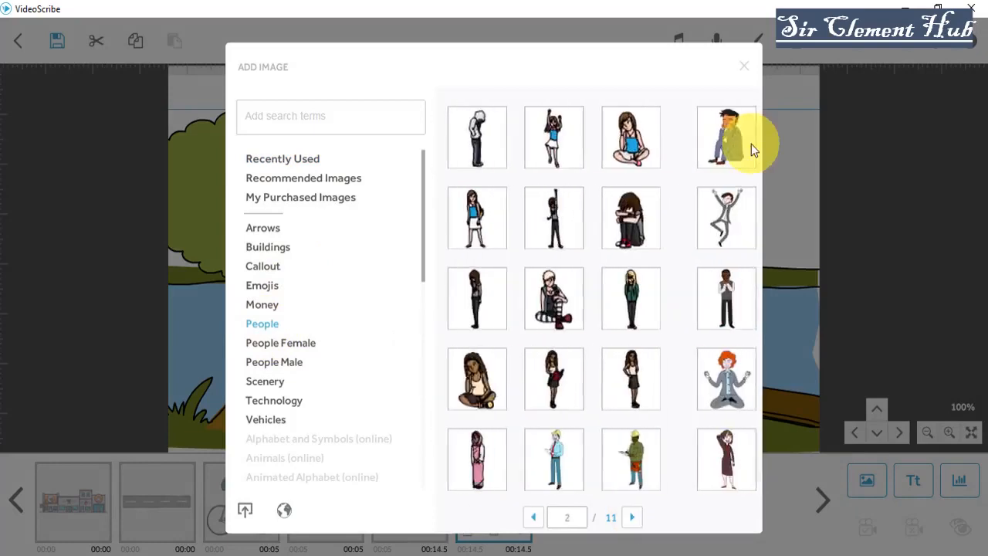
click(719, 221)
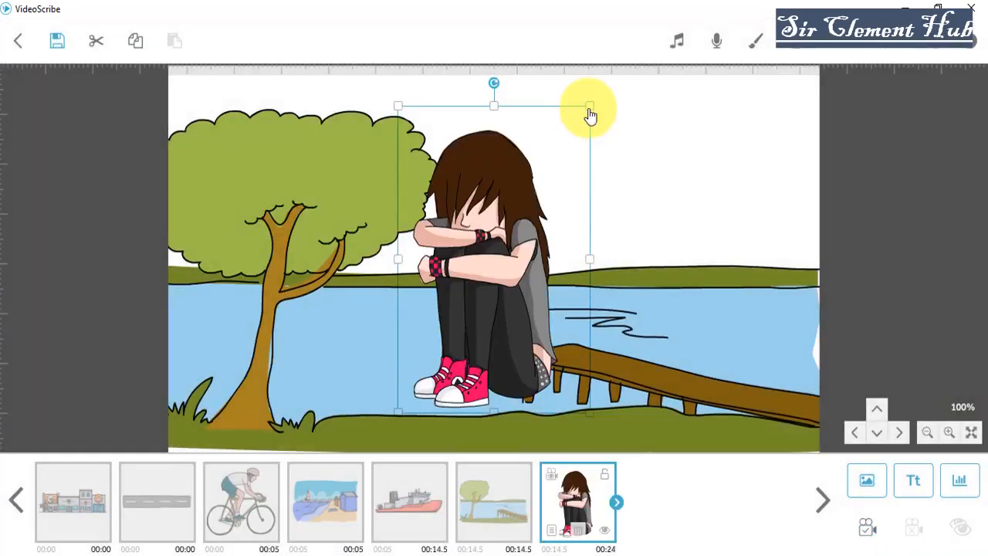
drag(589, 115, 512, 194)
drag(494, 234, 582, 261)
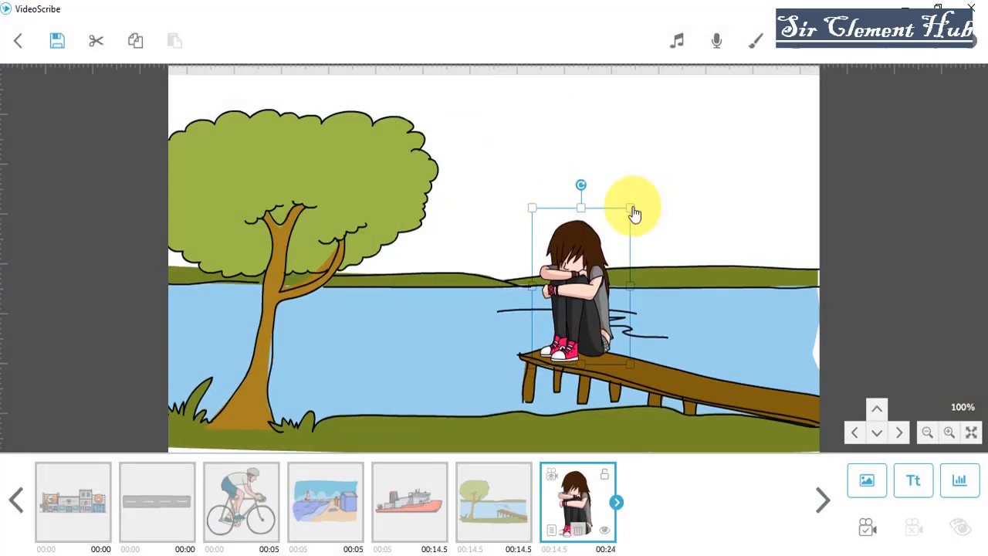
drag(633, 214, 578, 293)
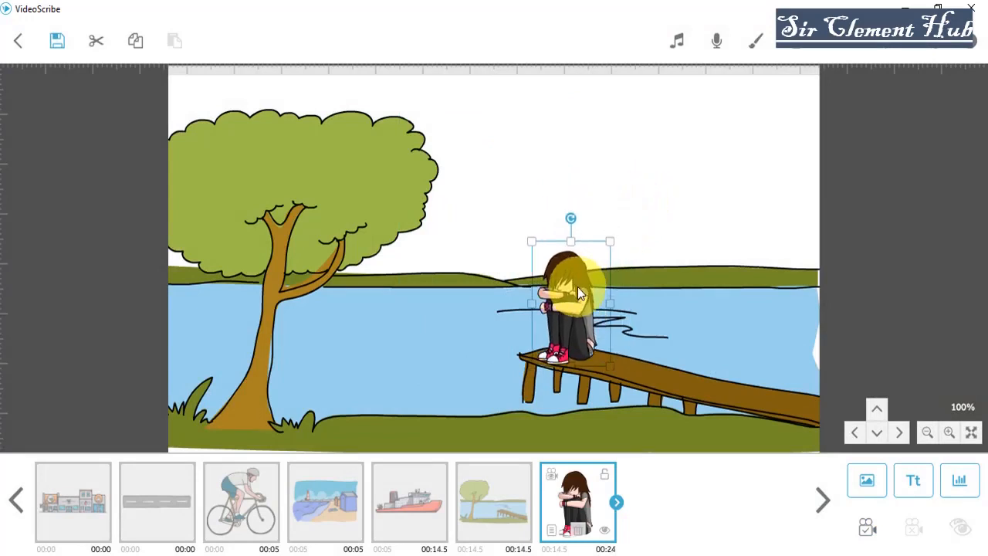
Step: Set the girl's animation to Fade In with an animate time of 1.0 s, a pause of 0.5 s and a transition of 0.0 s
click(569, 523)
click(500, 159)
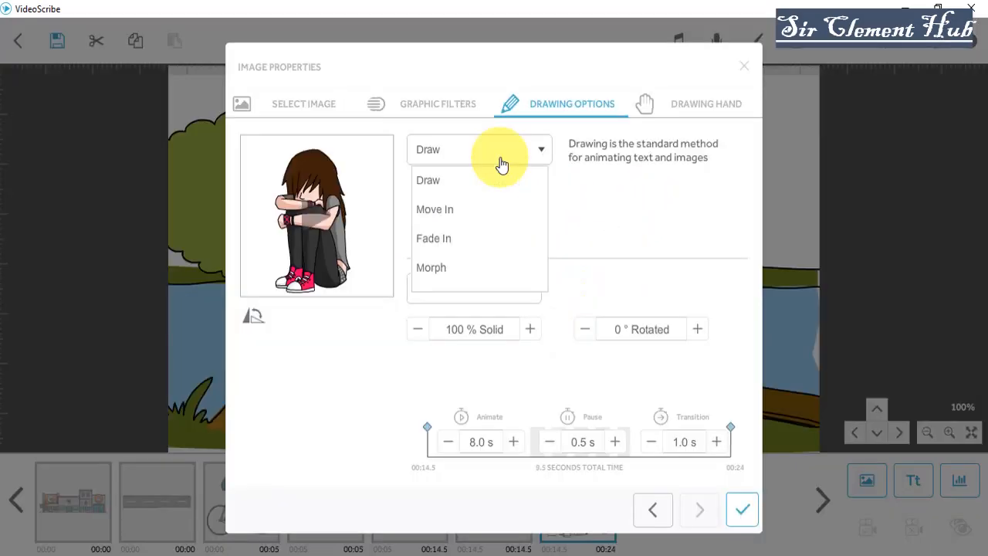
click(439, 238)
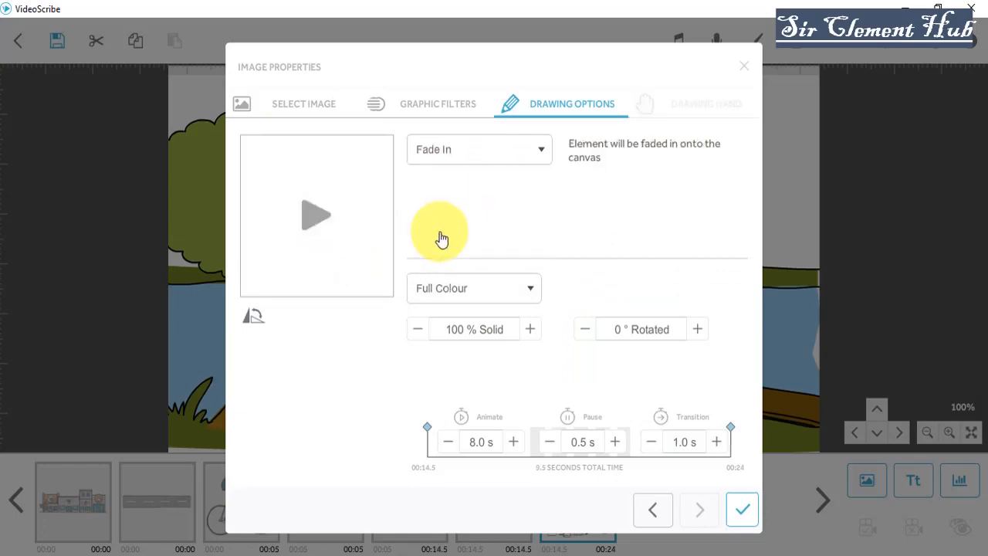
click(448, 441)
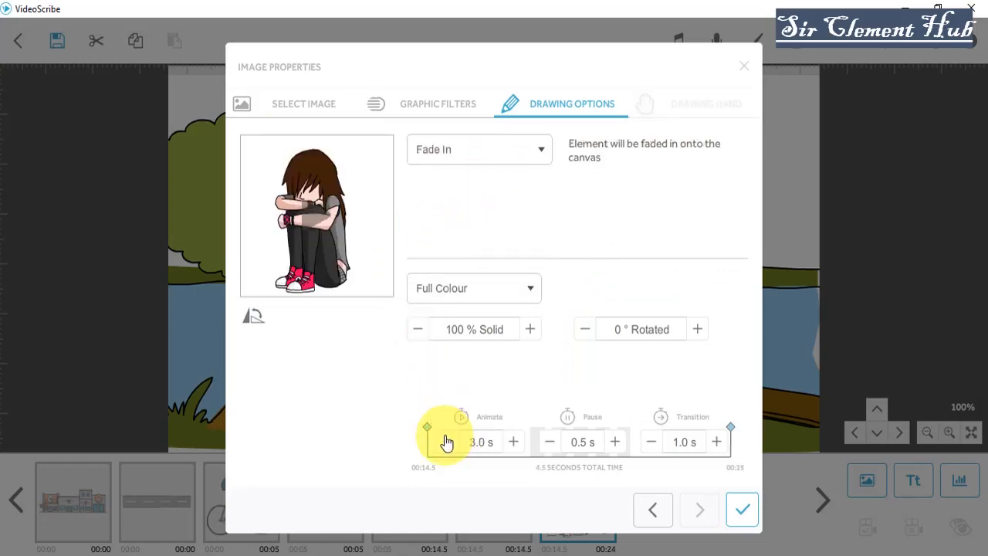
click(448, 441)
click(447, 441)
click(448, 441)
click(447, 442)
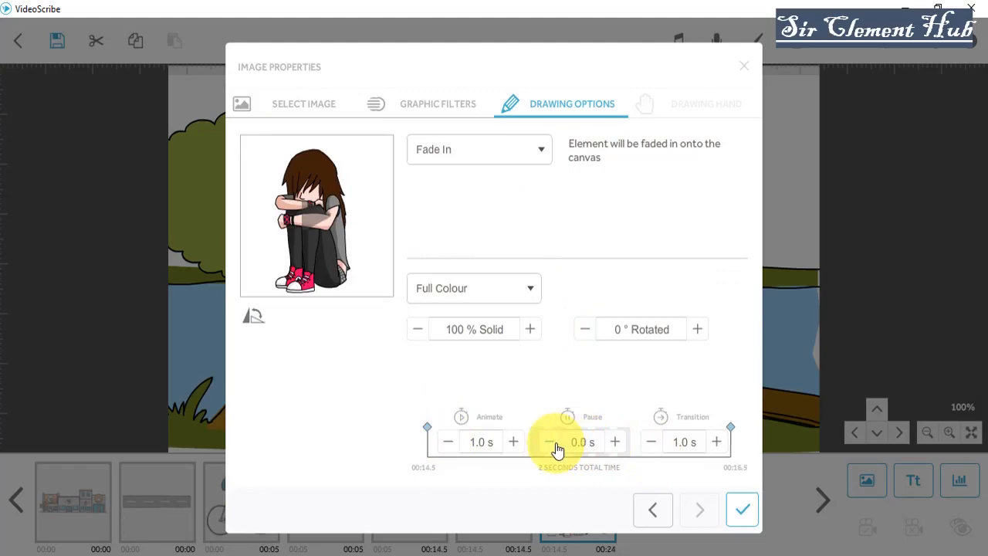
click(615, 442)
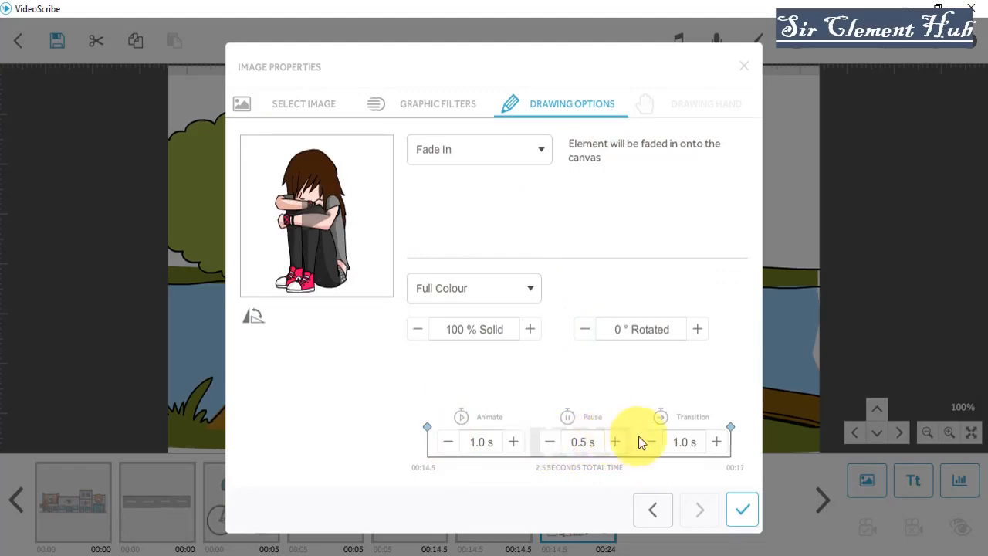
click(650, 442)
click(742, 510)
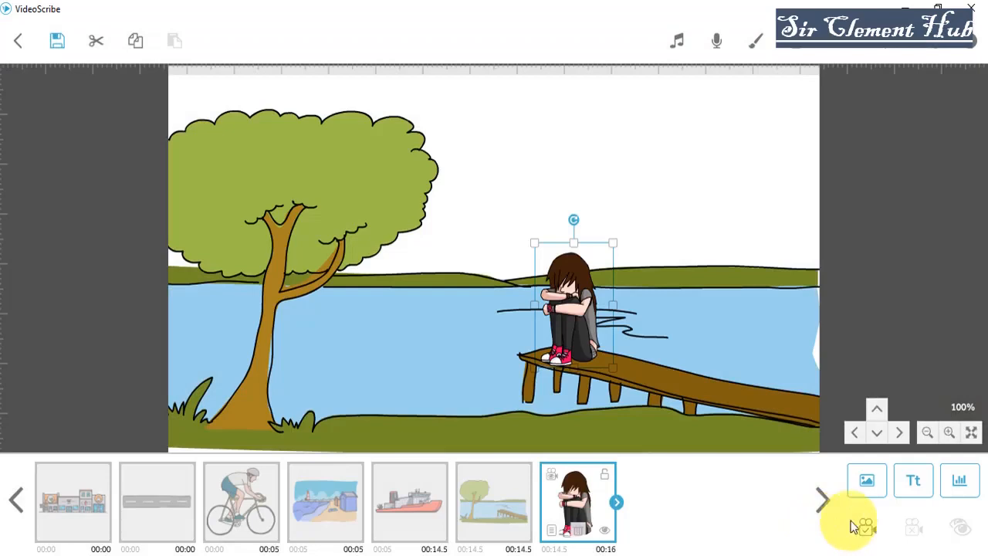
Step: Set the girl's camera to the current view and preview the whole scribe from the start
click(864, 528)
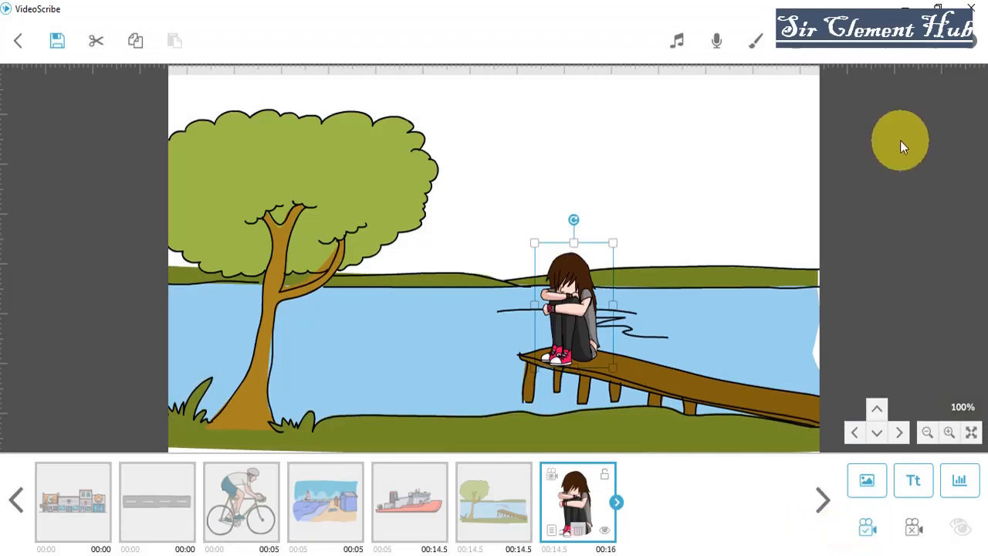
click(891, 50)
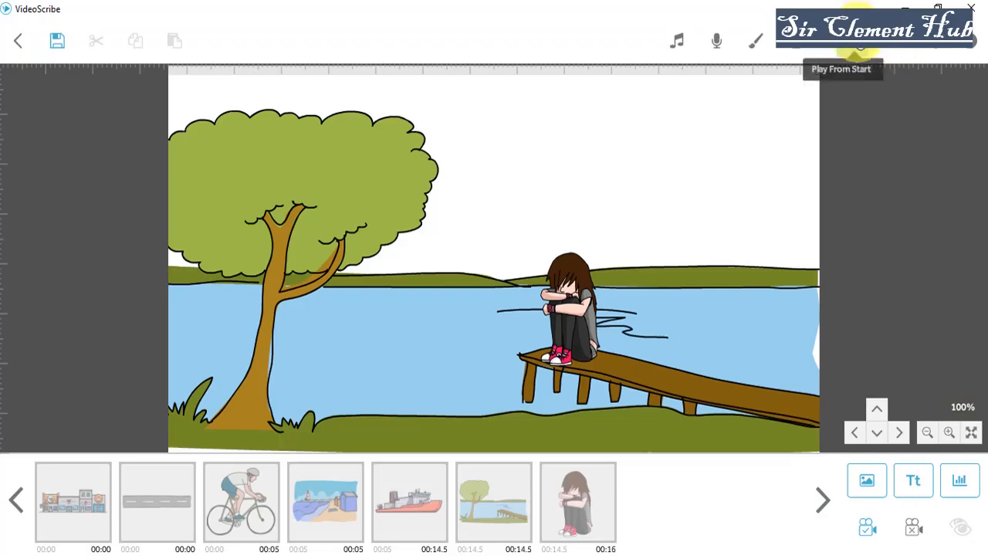
click(853, 45)
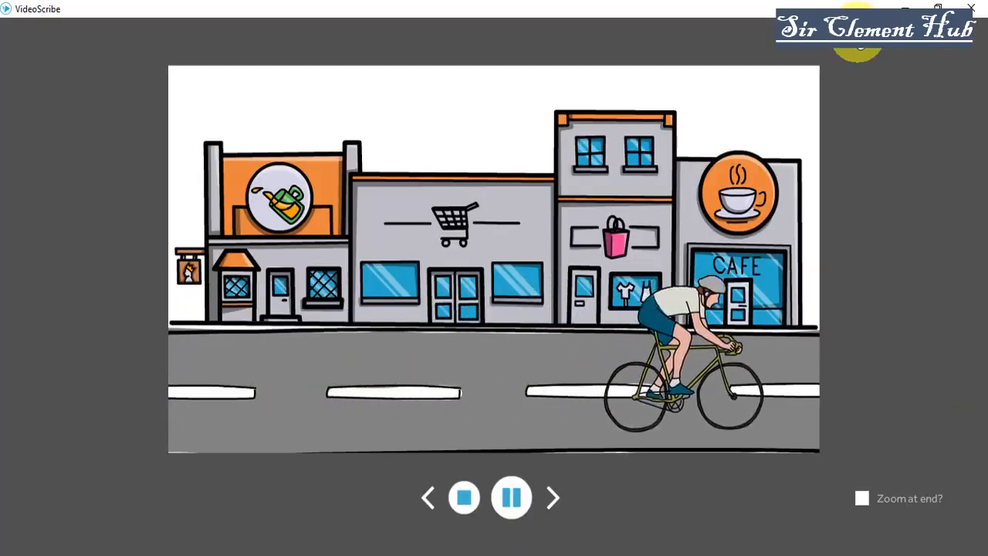